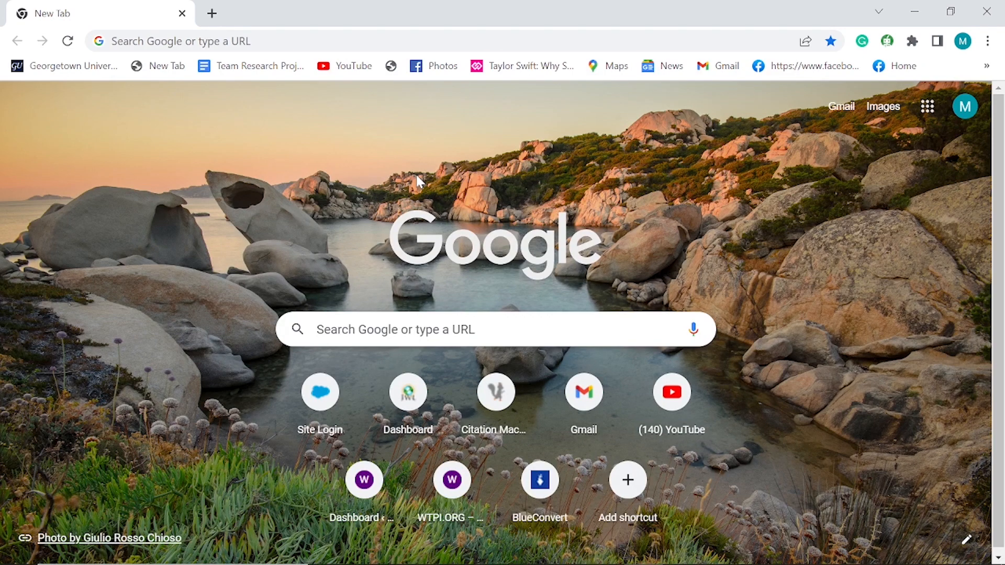
{"action": "mouse_move", "coordinate": [519, 561]}
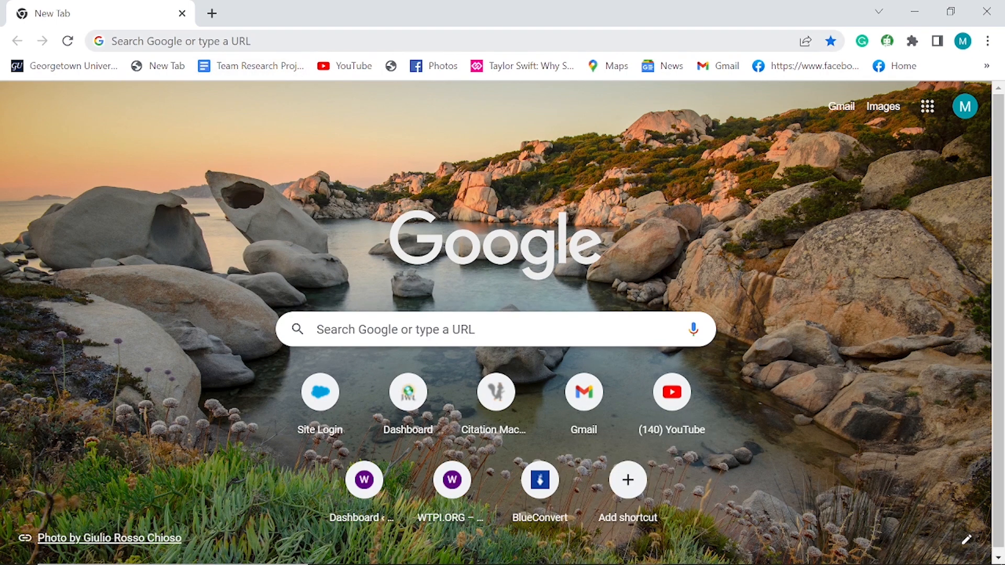
{"action": "left_click", "coordinate": [233, 41]}
{"action": "type", "text": "www,"}
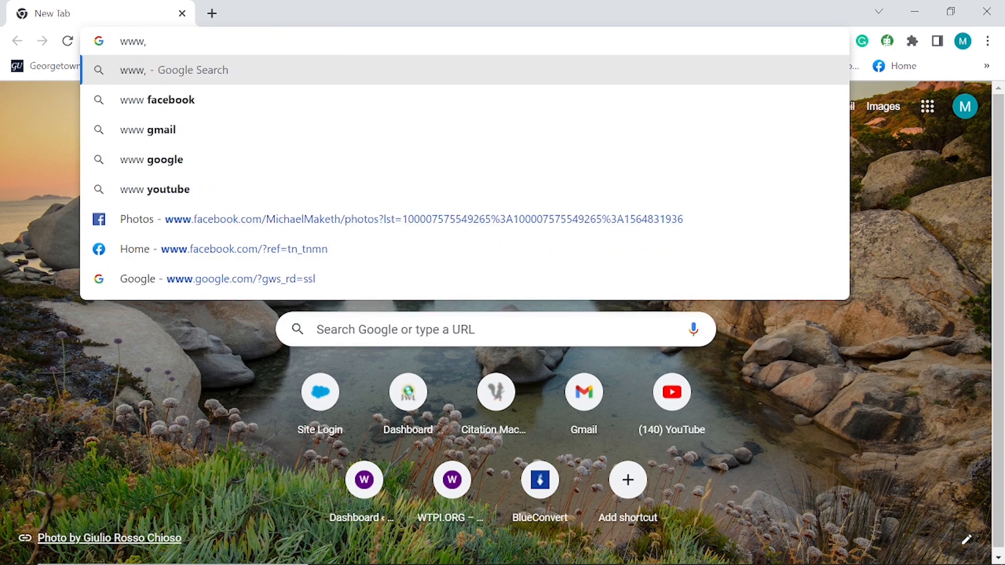
{"action": "key", "text": "BackSpace"}
{"action": "type", "text": "."}
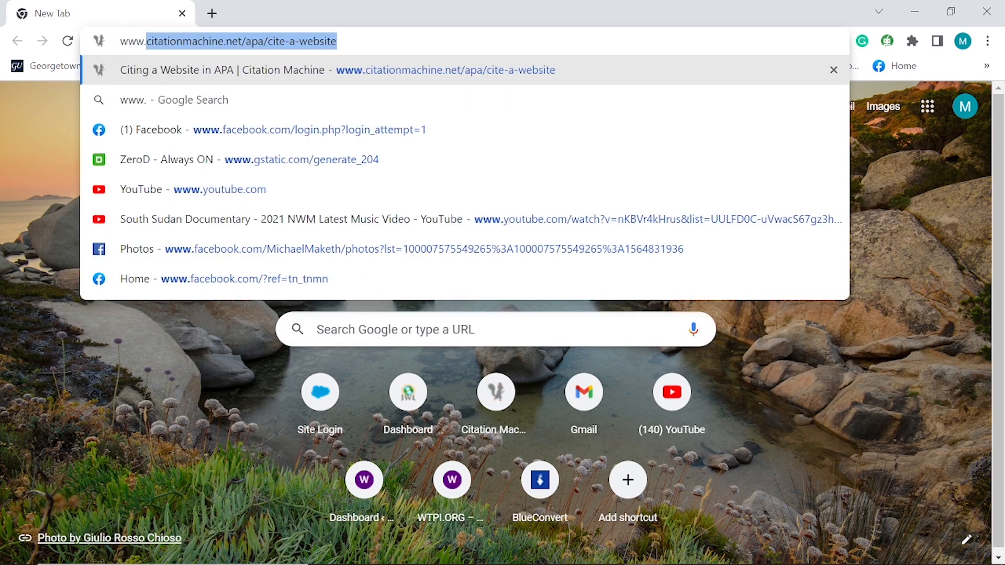
{"action": "type", "text": "faceboo"}
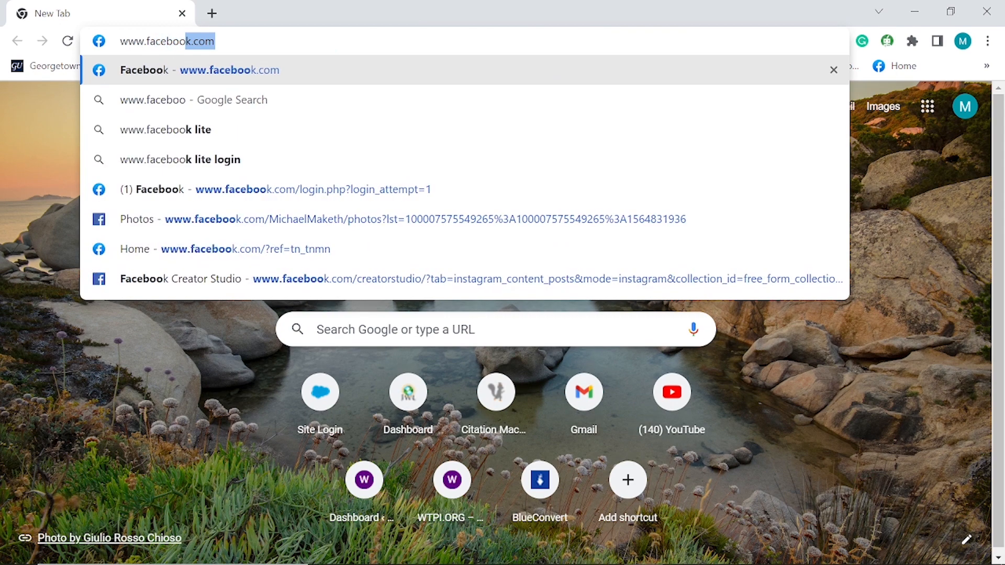
{"action": "type", "text": "k.com"}
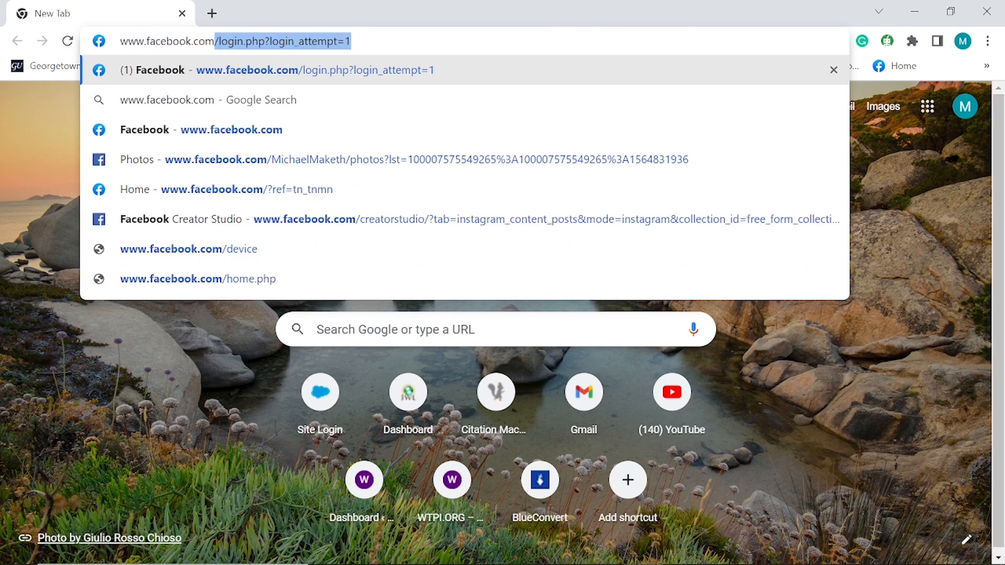
{"action": "left_click", "coordinate": [228, 131]}
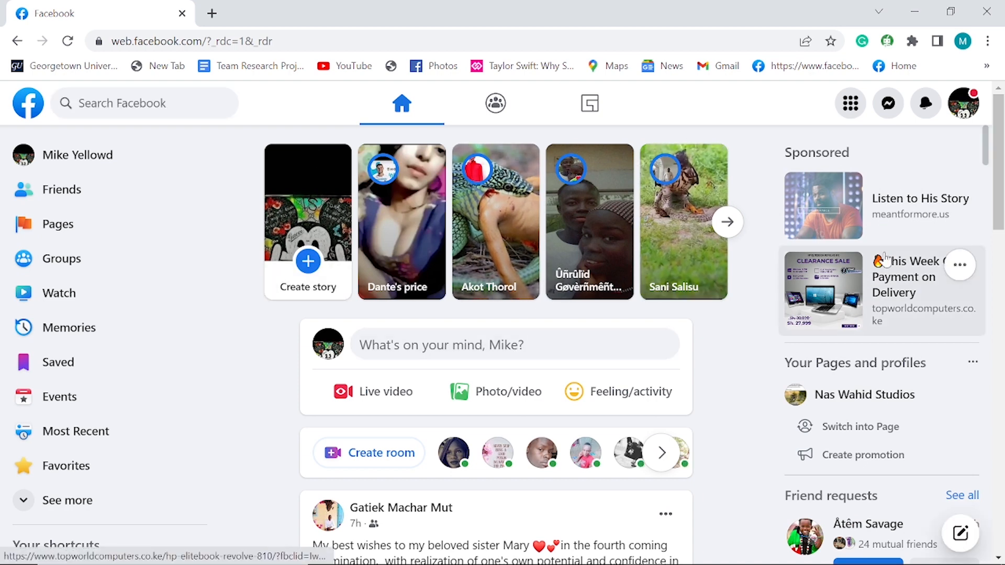
{"action": "left_click", "coordinate": [971, 119]}
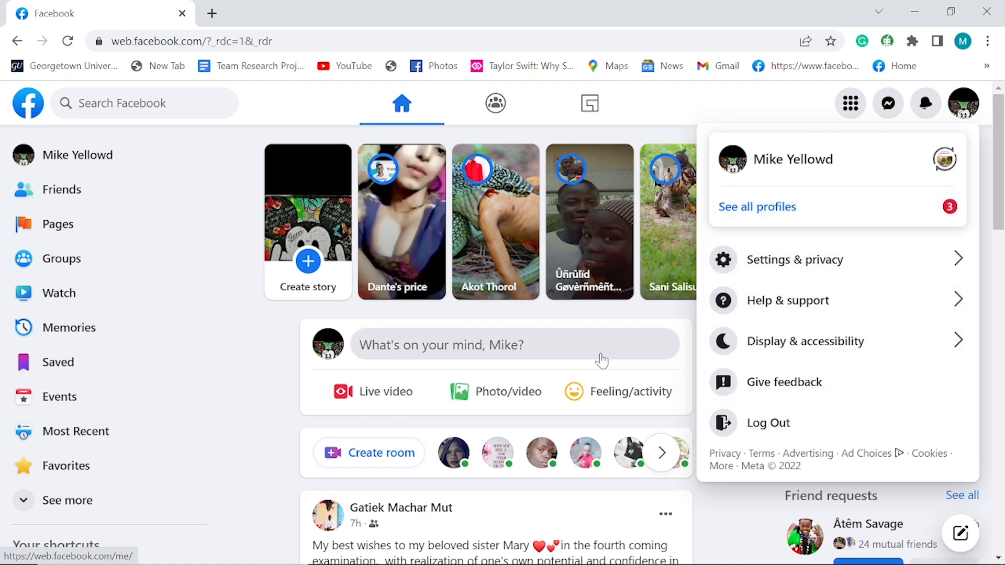
{"action": "left_click", "coordinate": [312, 111]}
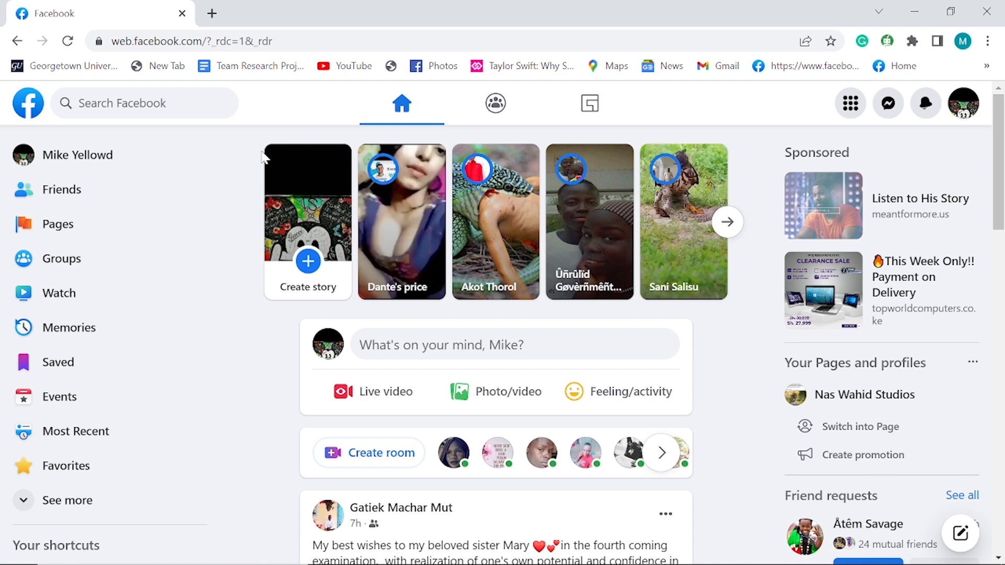
{"action": "left_click", "coordinate": [958, 118]}
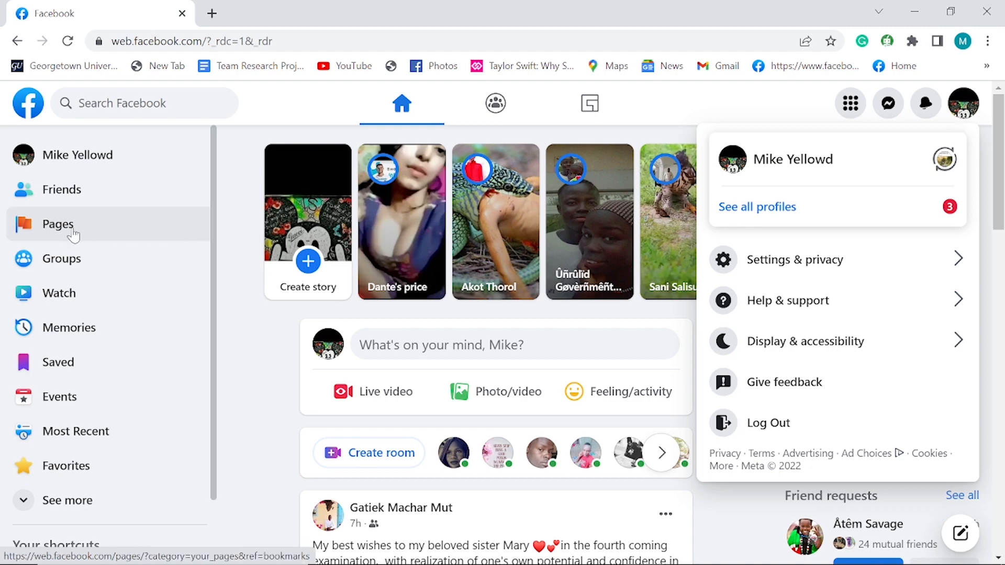
- Go to the Pages section of the account and start creating a new Page
{"action": "scroll", "coordinate": [80, 233], "scroll_direction": "up", "scroll_amount": 5}
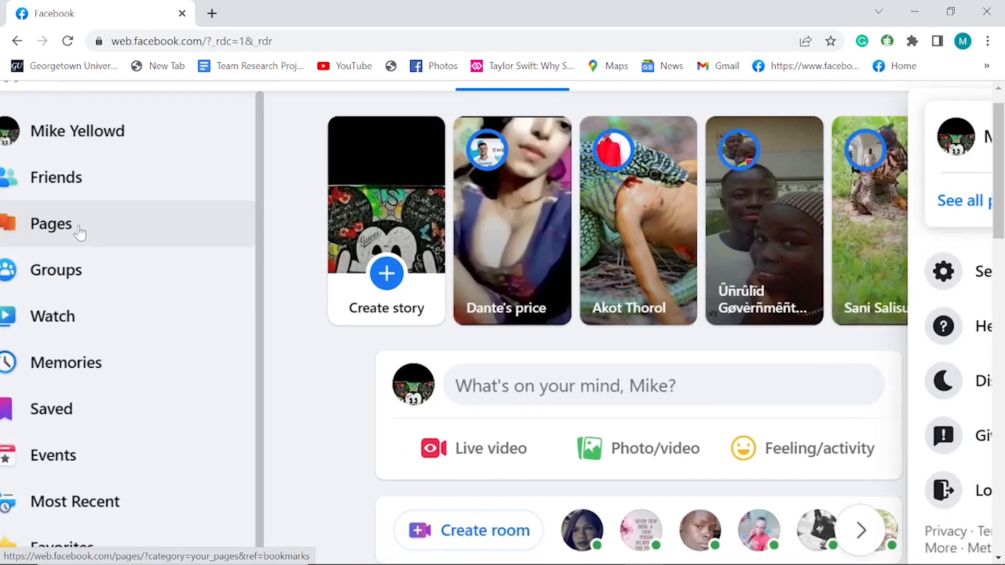
{"action": "scroll", "coordinate": [79, 233], "scroll_direction": "left", "scroll_amount": 1}
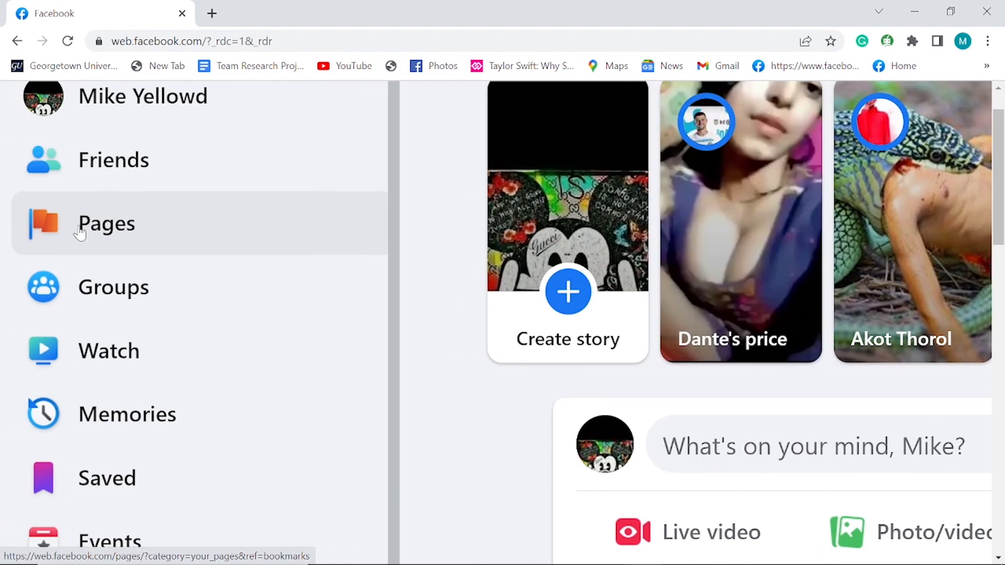
{"action": "left_click", "coordinate": [121, 228]}
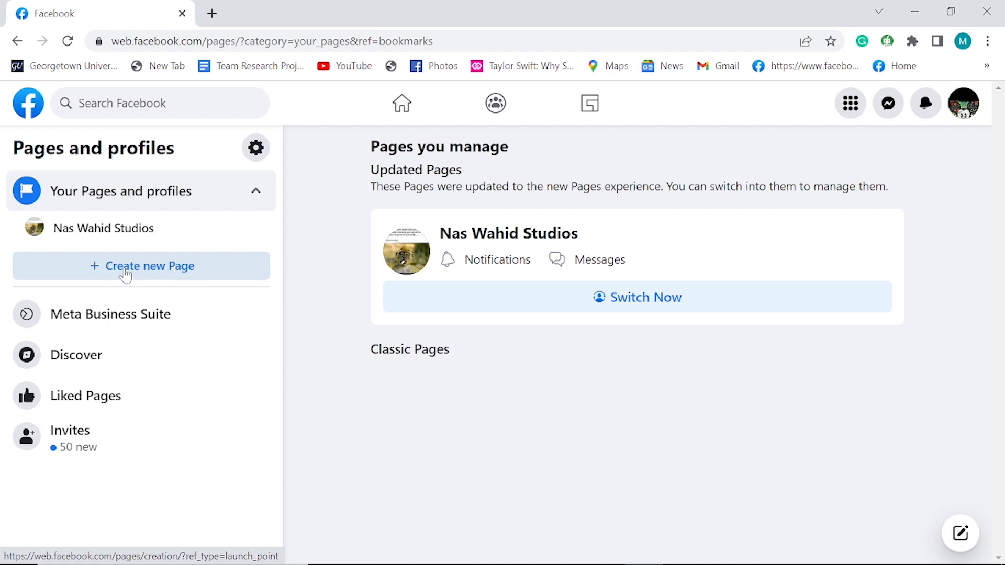
{"action": "scroll", "coordinate": [189, 261], "scroll_direction": "up", "scroll_amount": 1}
{"action": "scroll", "coordinate": [189, 260], "scroll_direction": "up", "scroll_amount": 3}
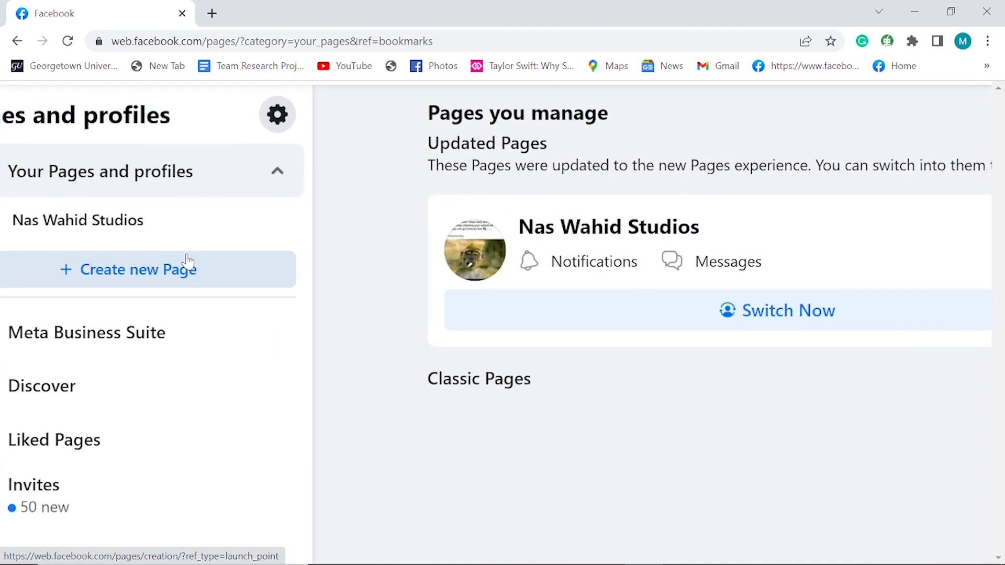
{"action": "left_click", "coordinate": [148, 282]}
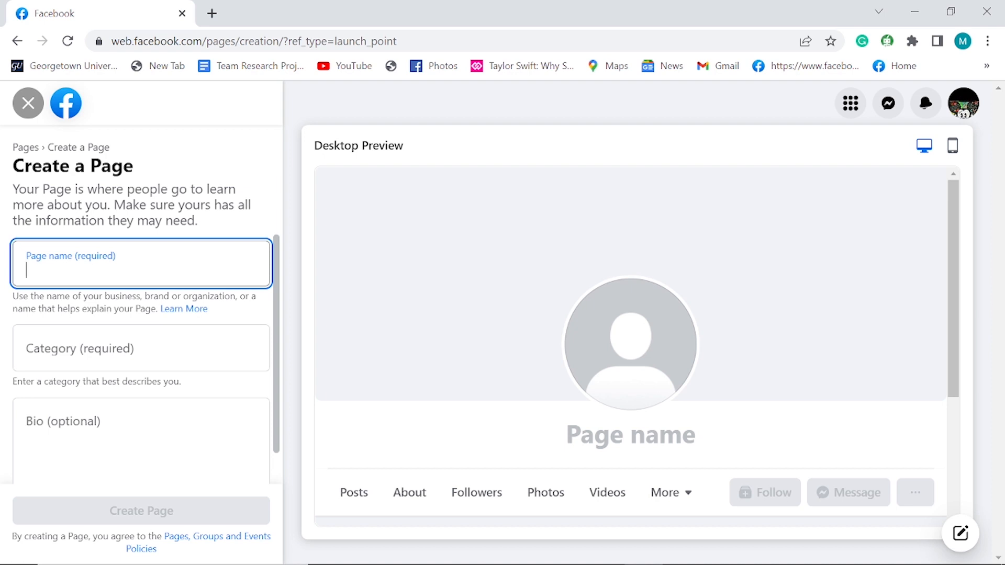
- Enter "John's Clothing" as the name of the new Page
{"action": "type", "text": "Jon"}
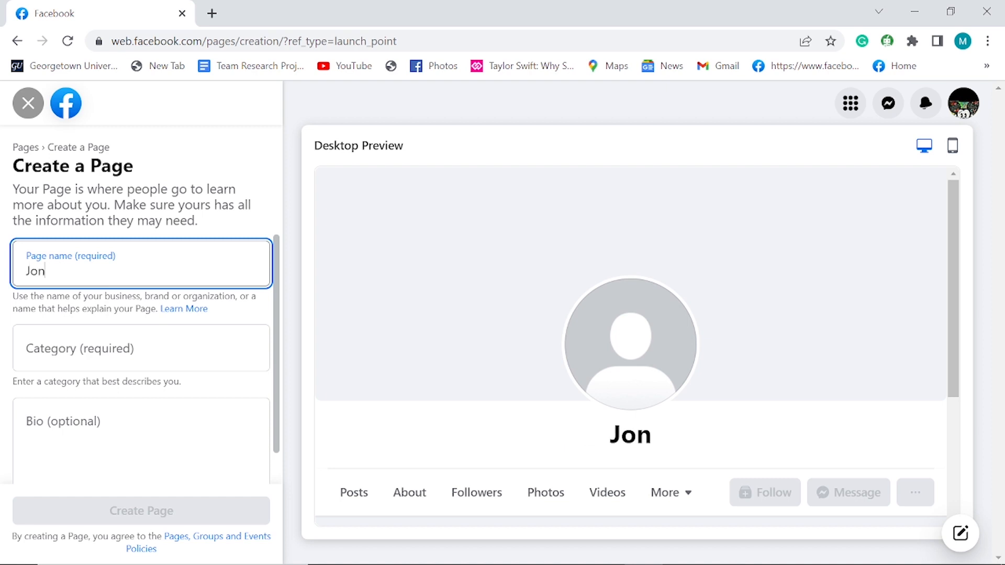
{"action": "key", "text": "BackSpace"}
{"action": "type", "text": "hn"}
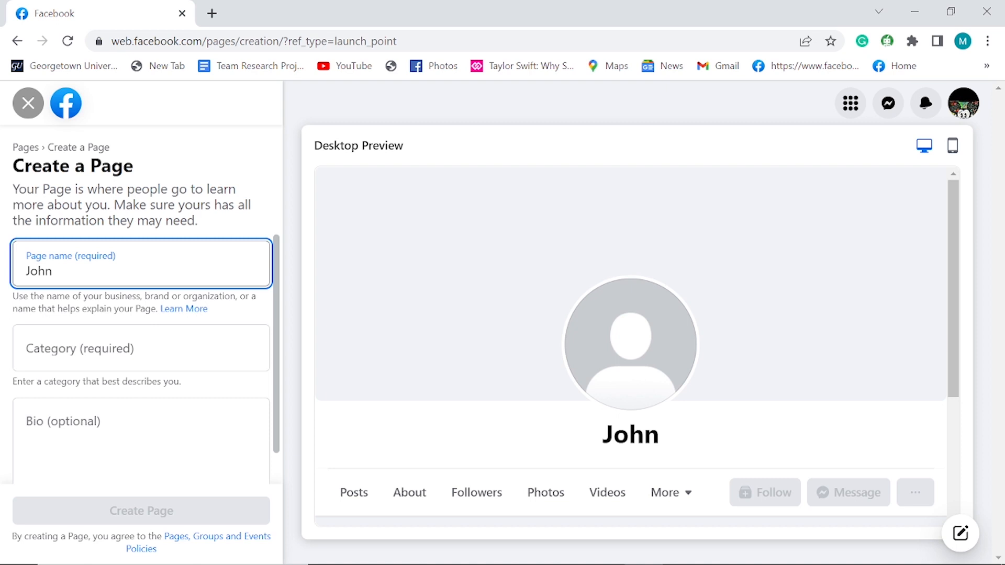
{"action": "type", "text": "'s"}
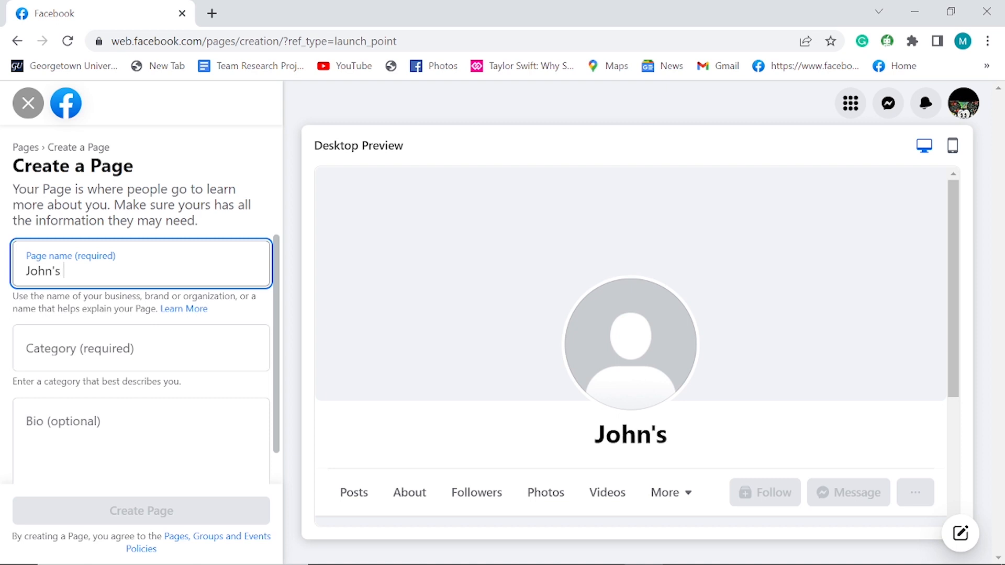
{"action": "type", "text": " Cloting"}
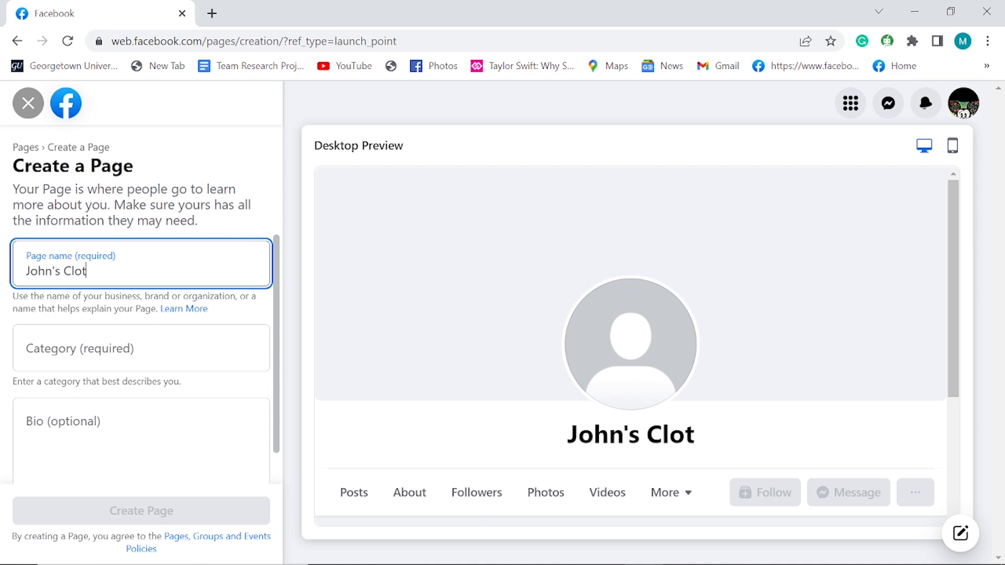
{"action": "key", "text": "BackSpace"}
{"action": "key", "text": "BackSpace"}
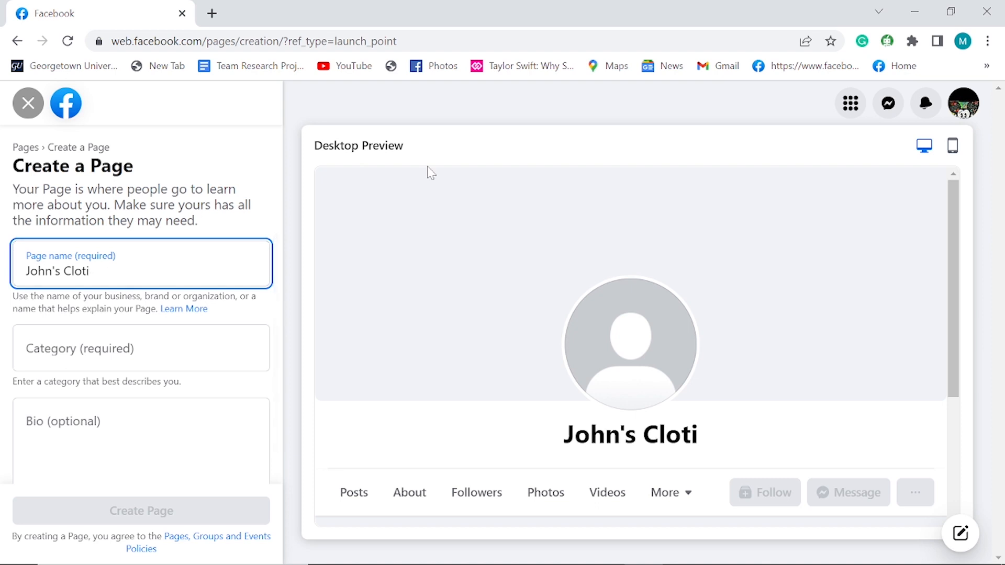
{"action": "type", "text": "hing"}
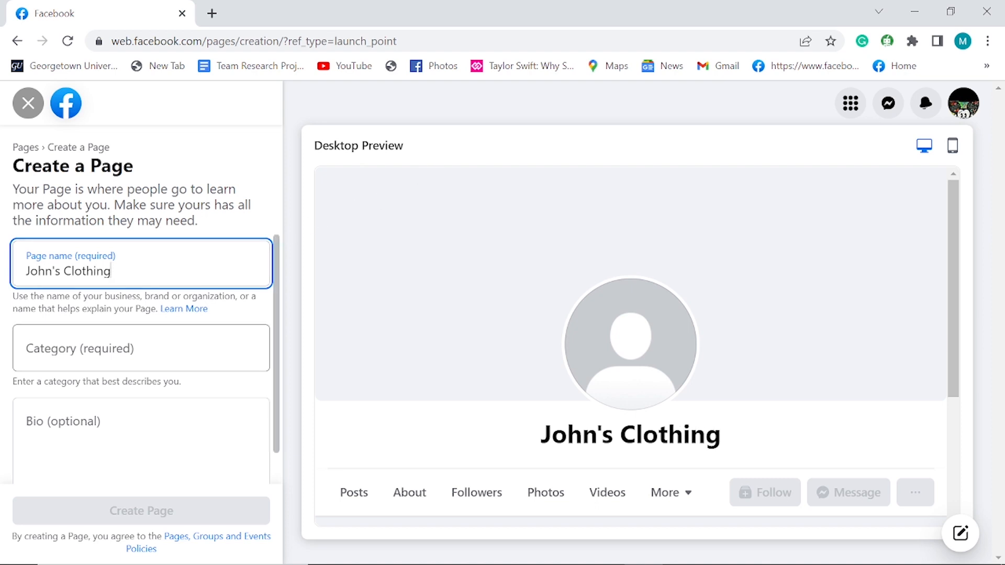
- Look up "Clothing" as the Page category and choose Clothing (Brand)
{"action": "left_click", "coordinate": [142, 348]}
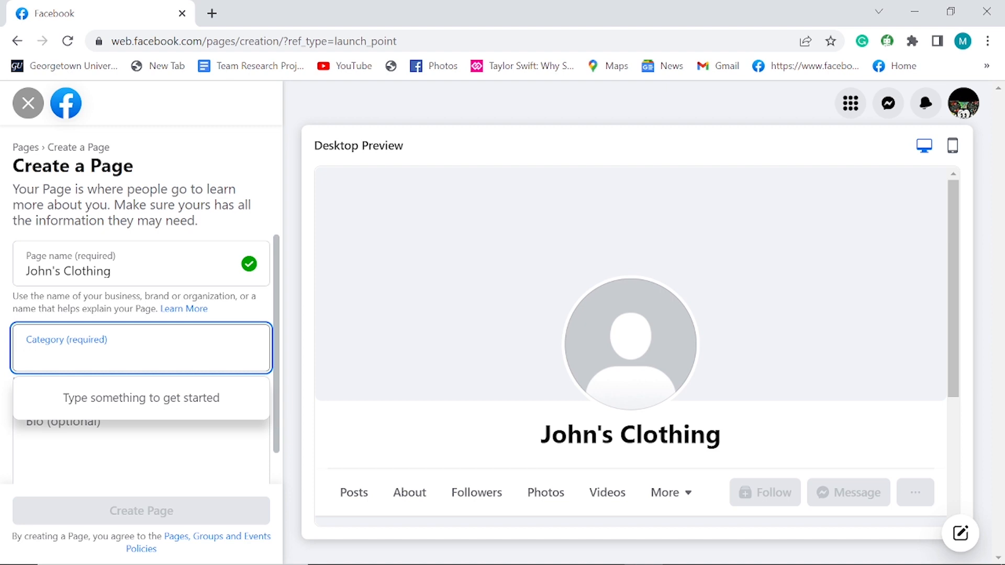
{"action": "type", "text": "Clothing"}
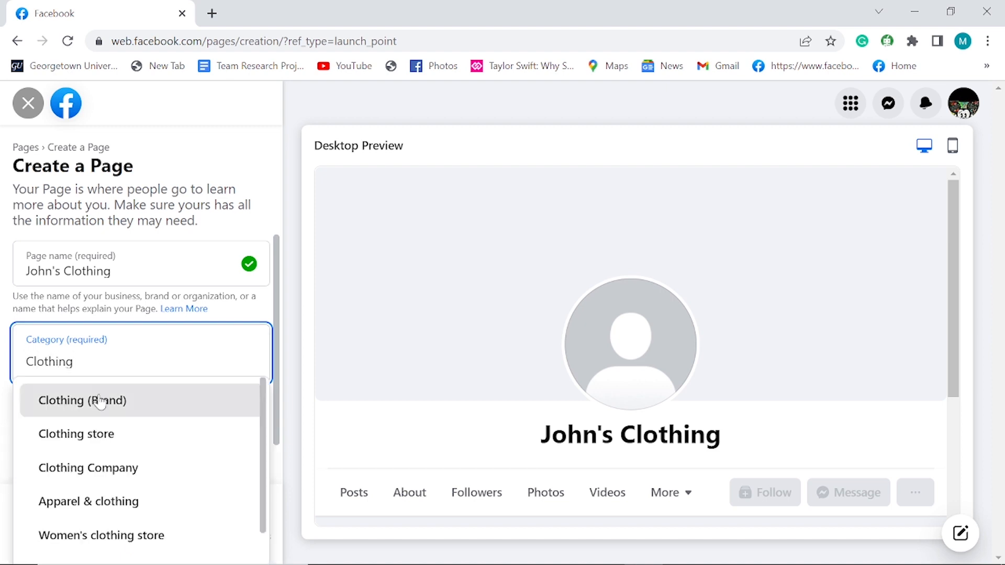
{"action": "left_click", "coordinate": [97, 406]}
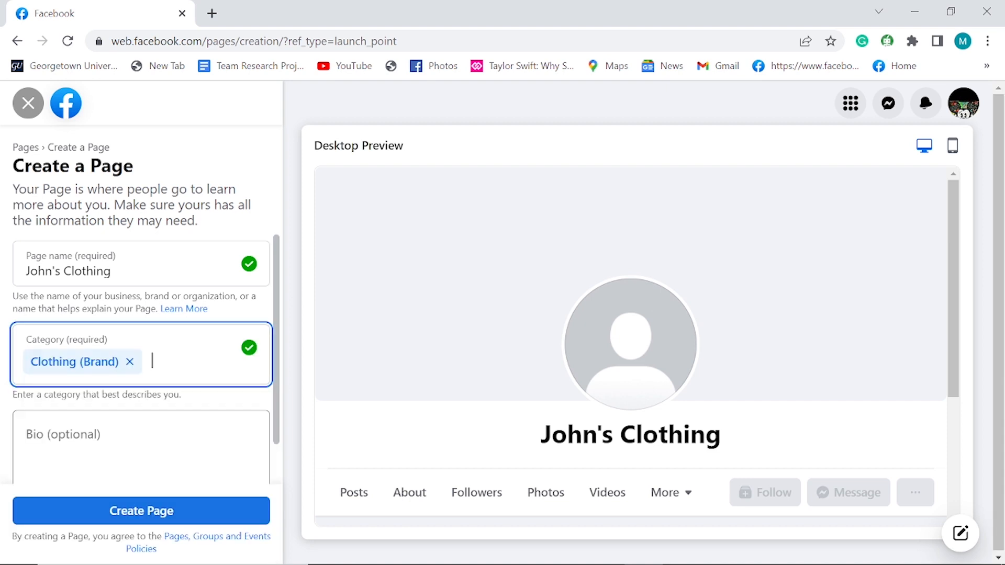
- Write the bio "We are expert in clothing and fashion" and create the Page
{"action": "left_click", "coordinate": [84, 441]}
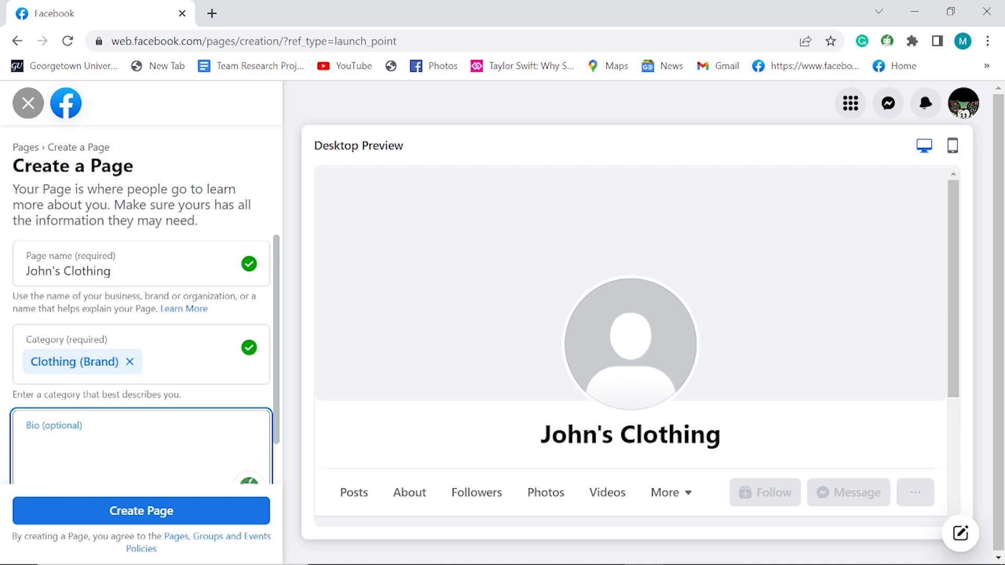
{"action": "type", "text": "We "}
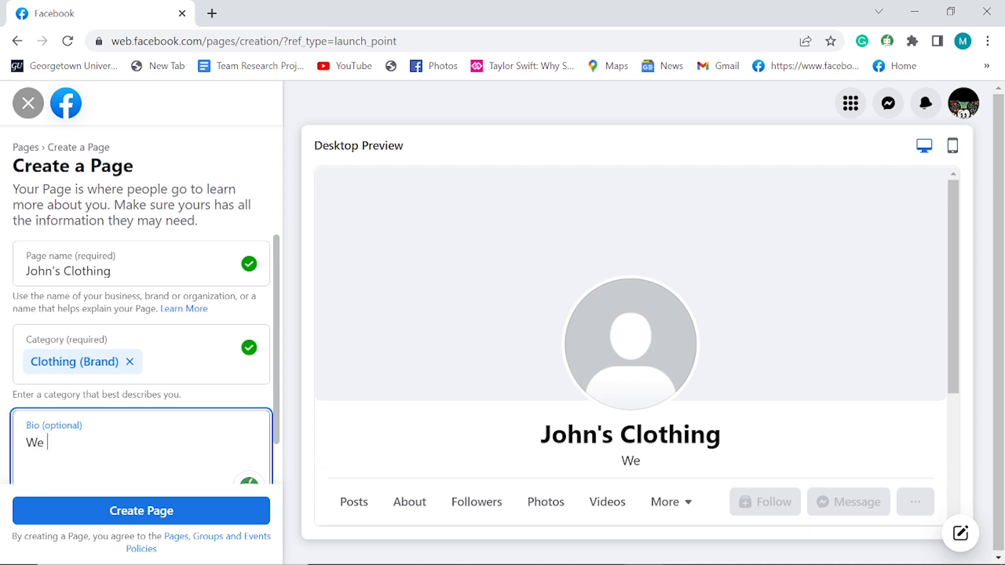
{"action": "type", "text": "are e"}
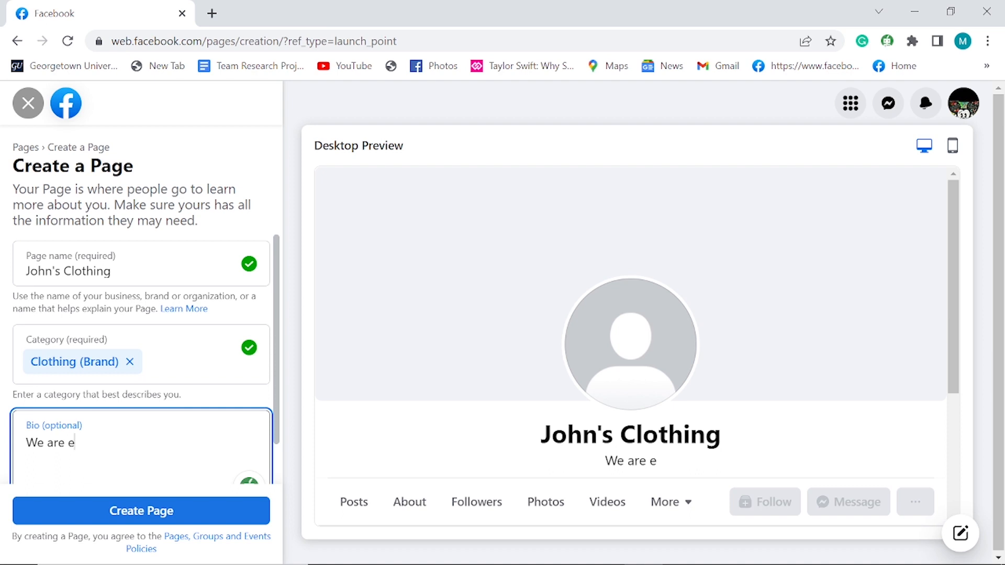
{"action": "type", "text": "xpert "}
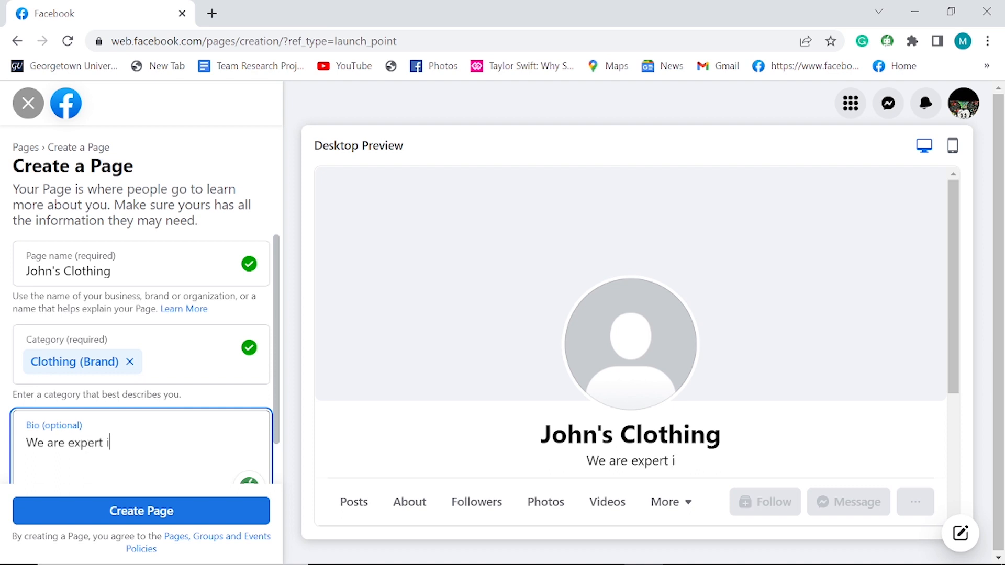
{"action": "type", "text": "in clothing "}
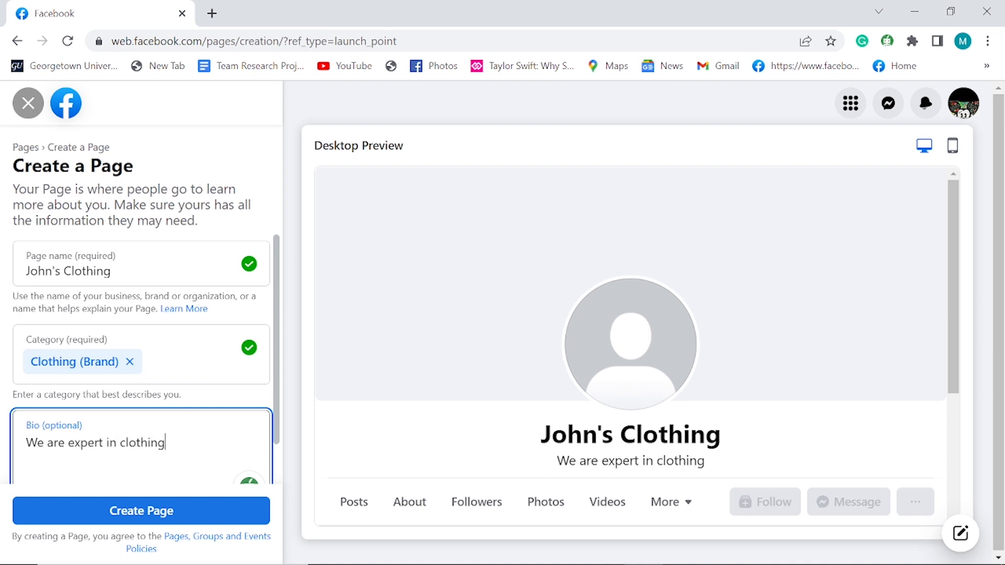
{"action": "type", "text": "and "}
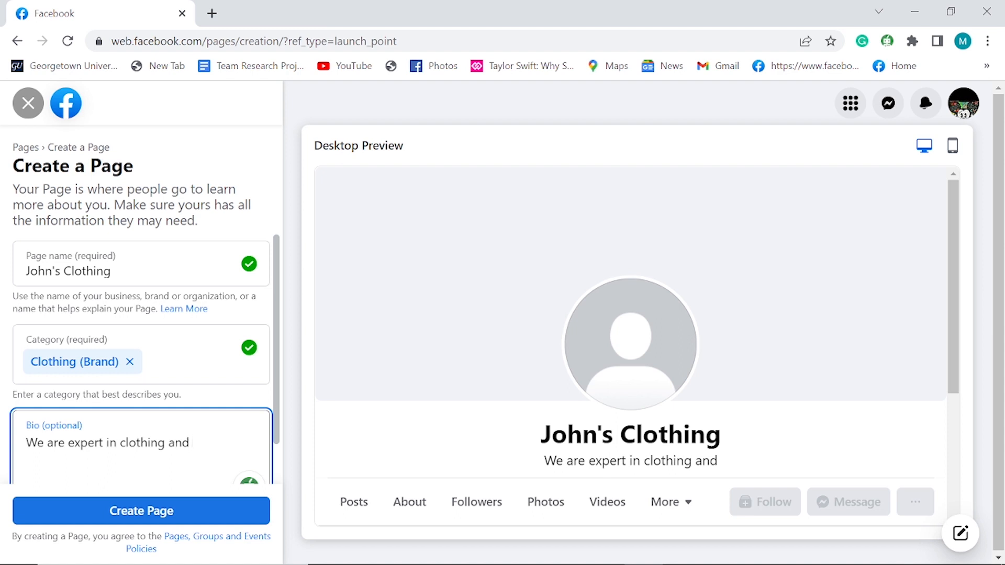
{"action": "type", "text": "fashio"}
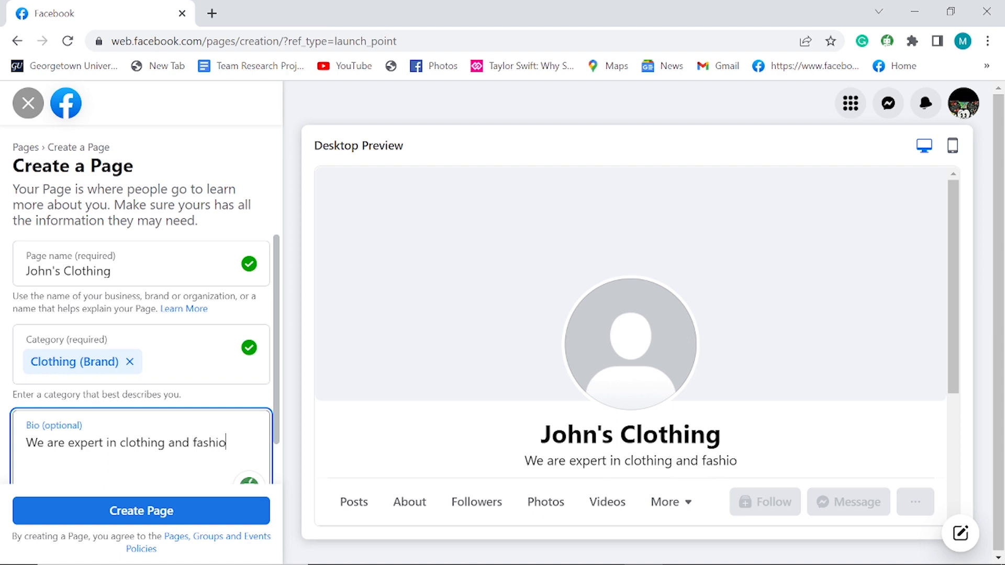
{"action": "type", "text": "n"}
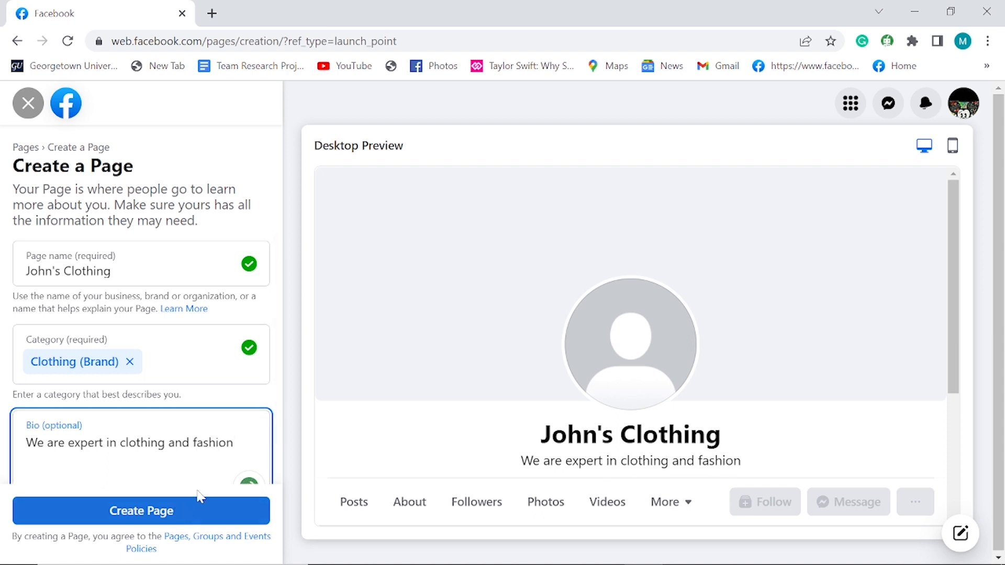
{"action": "scroll", "coordinate": [199, 495], "scroll_direction": "down", "scroll_amount": 1}
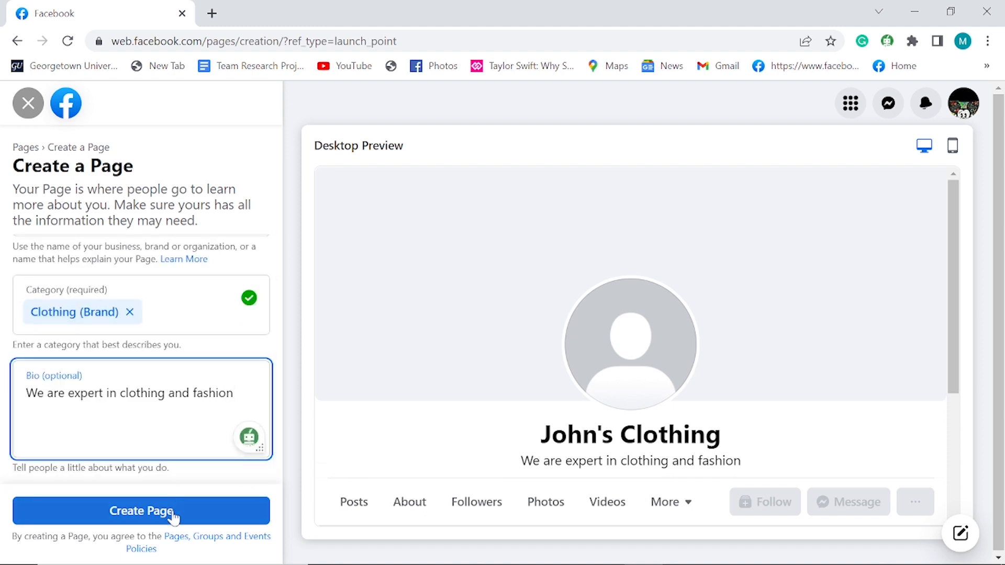
{"action": "left_click", "coordinate": [141, 515]}
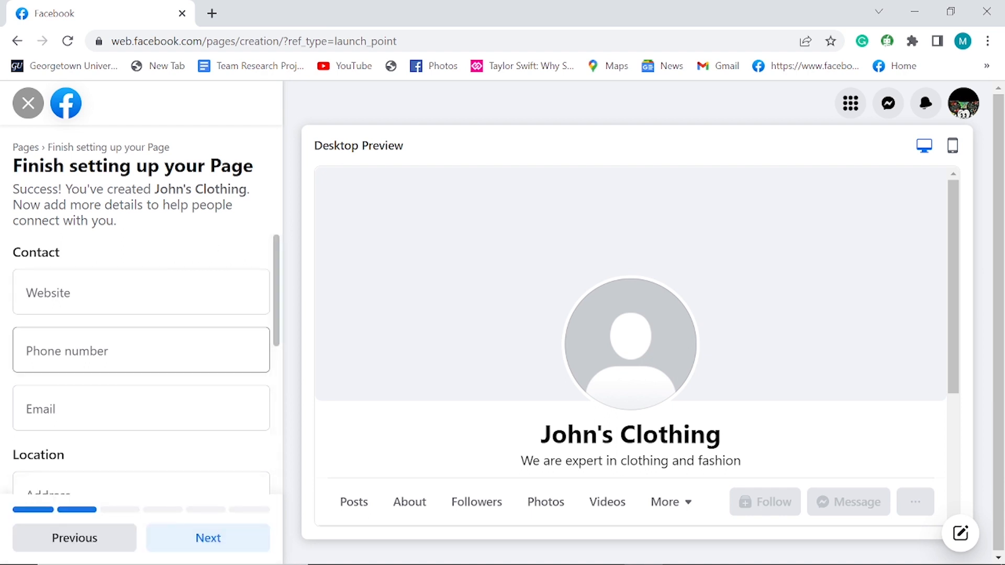
{"action": "scroll", "coordinate": [225, 369], "scroll_direction": "down", "scroll_amount": 6}
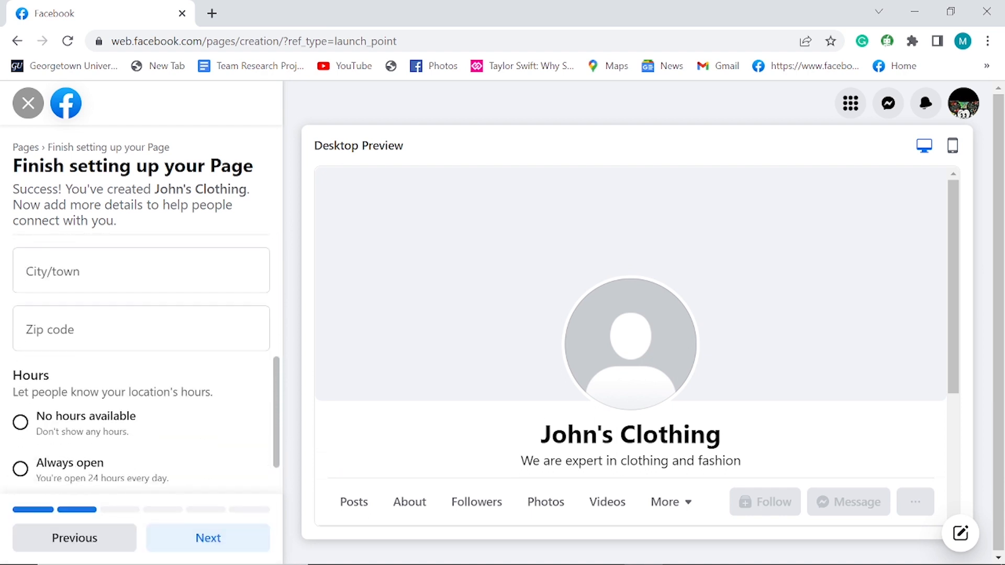
{"action": "scroll", "coordinate": [226, 373], "scroll_direction": "up", "scroll_amount": 5}
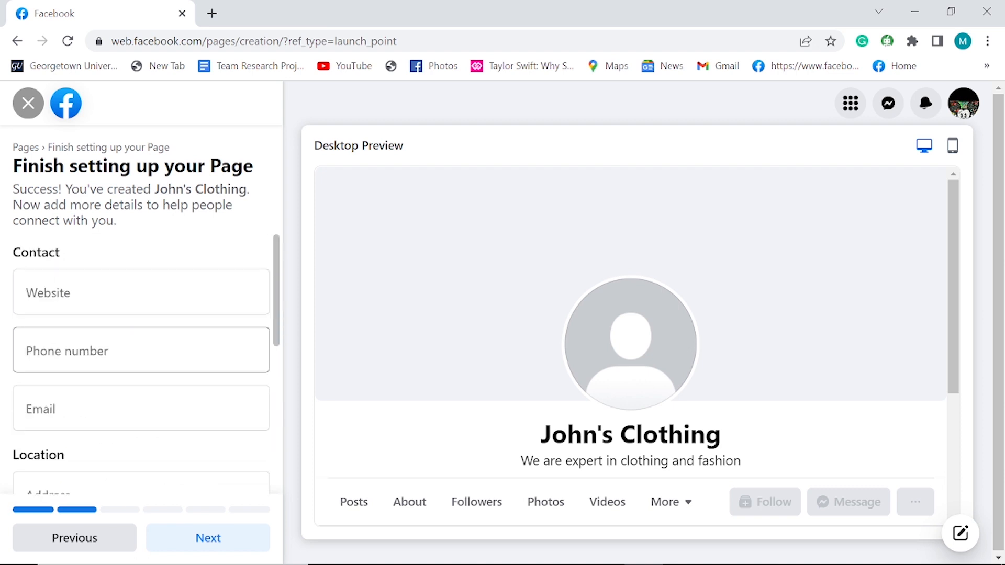
{"action": "left_click", "coordinate": [142, 293]}
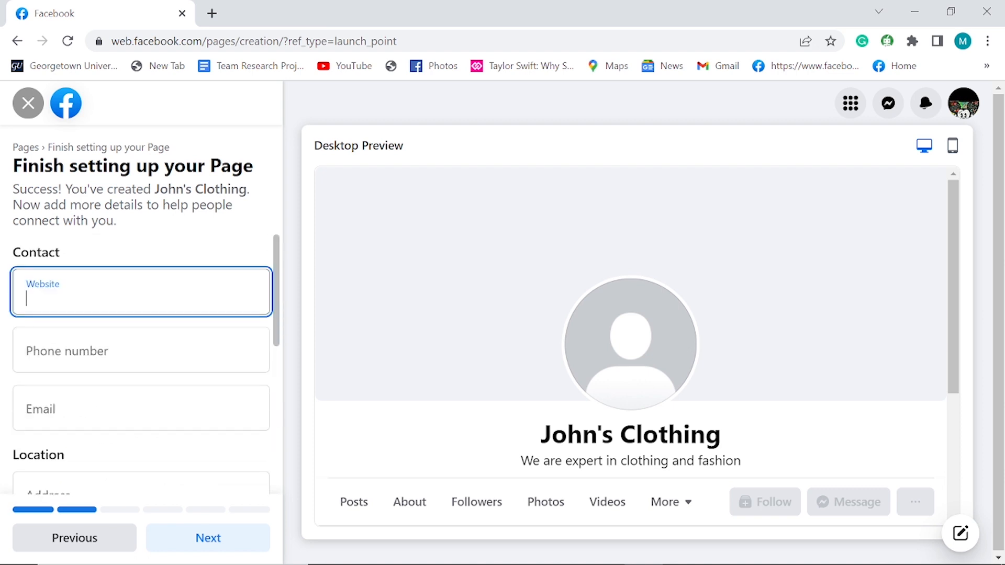
{"action": "type", "text": "ww"}
{"action": "key", "text": "BackSpace"}
{"action": "key", "text": "BackSpace"}
{"action": "key", "text": "BackSpace"}
{"action": "key", "text": "BackSpace"}
{"action": "key", "text": "BackSpace"}
{"action": "key", "text": "BackSpace"}
{"action": "key", "text": "BackSpace"}
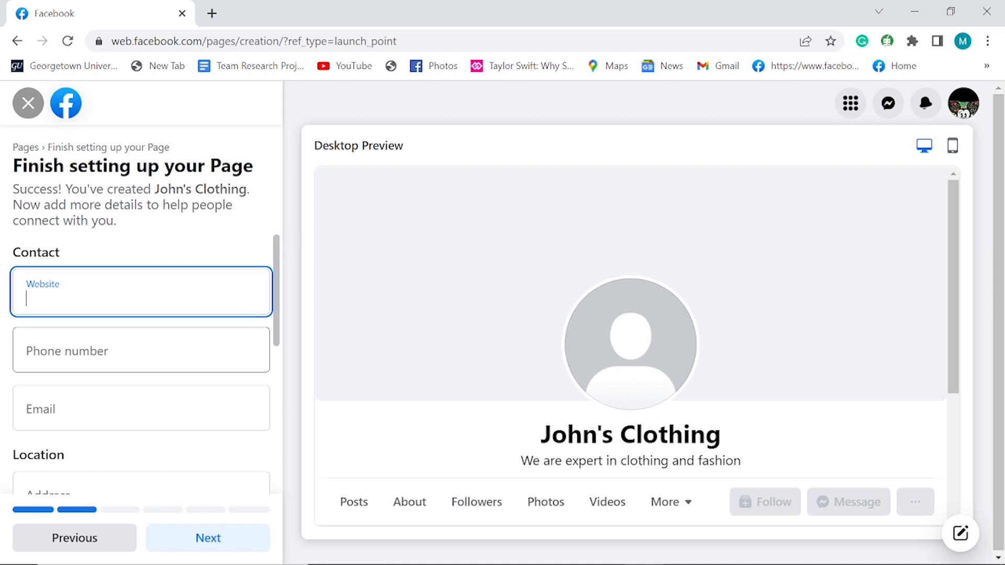
- Review the contact, location and hours fields, leave them all blank and continue the Page setup
{"action": "scroll", "coordinate": [249, 366], "scroll_direction": "down", "scroll_amount": 2}
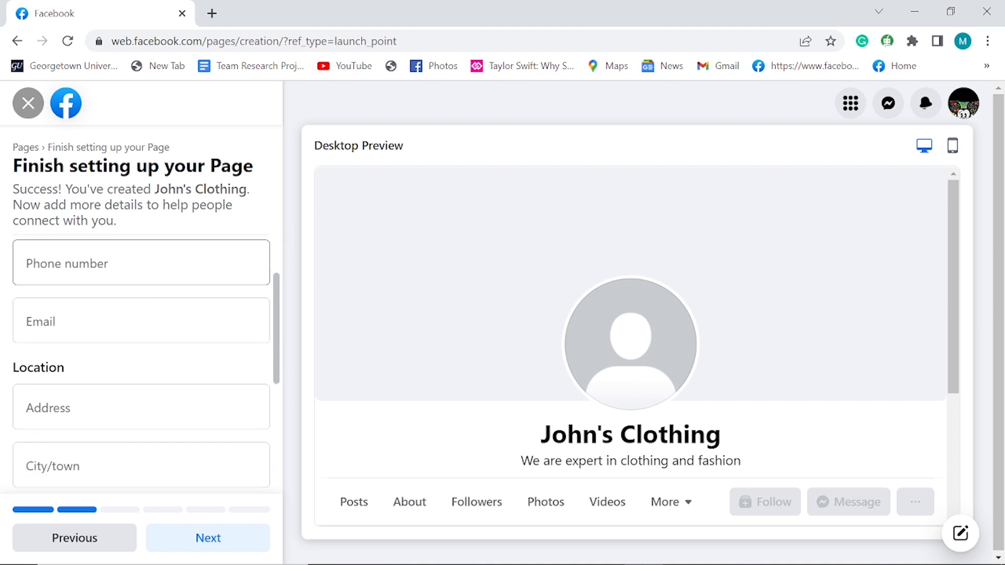
{"action": "scroll", "coordinate": [204, 369], "scroll_direction": "down", "scroll_amount": 2}
{"action": "scroll", "coordinate": [205, 428], "scroll_direction": "down", "scroll_amount": 5}
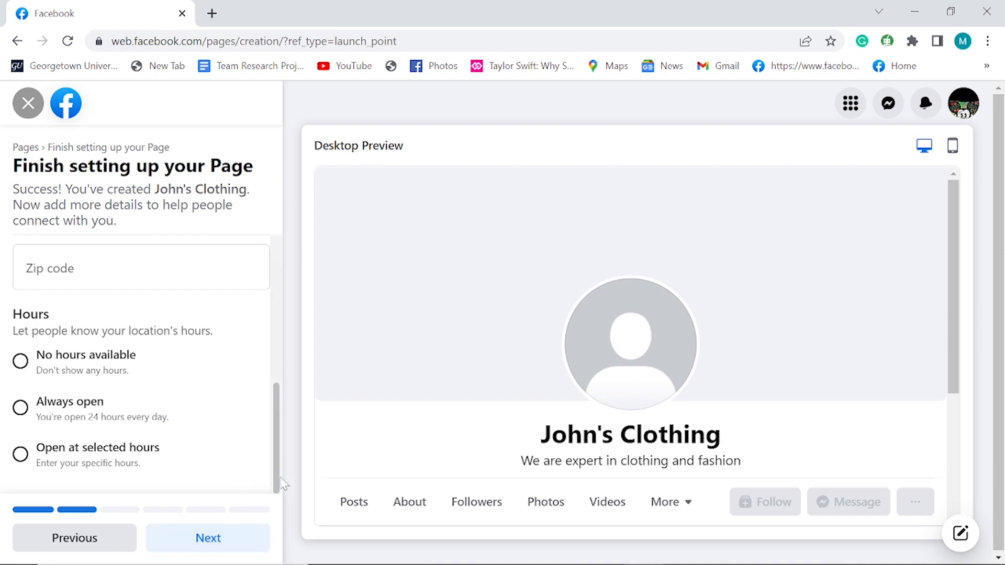
{"action": "scroll", "coordinate": [213, 539], "scroll_direction": "up", "scroll_amount": 5}
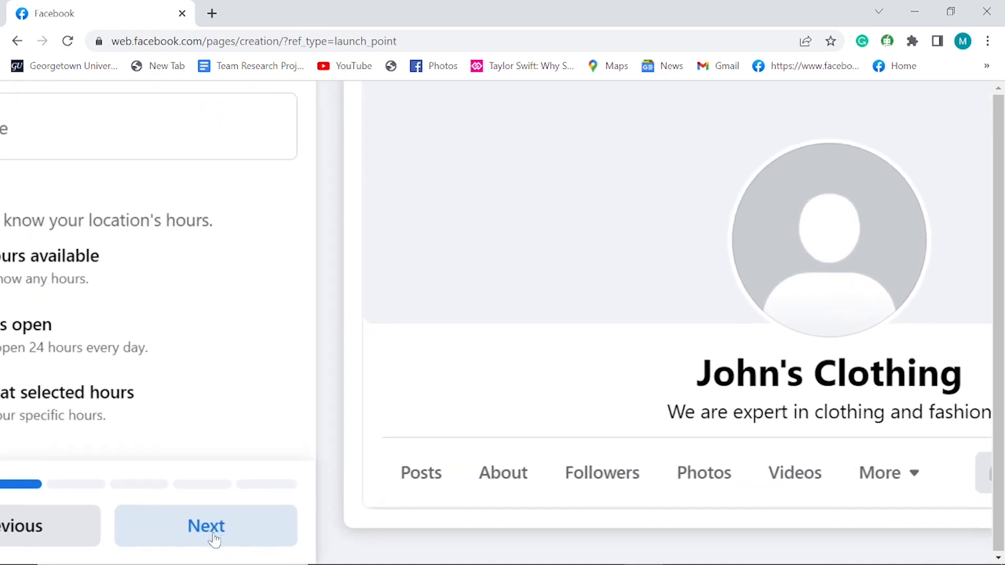
{"action": "left_click", "coordinate": [211, 540]}
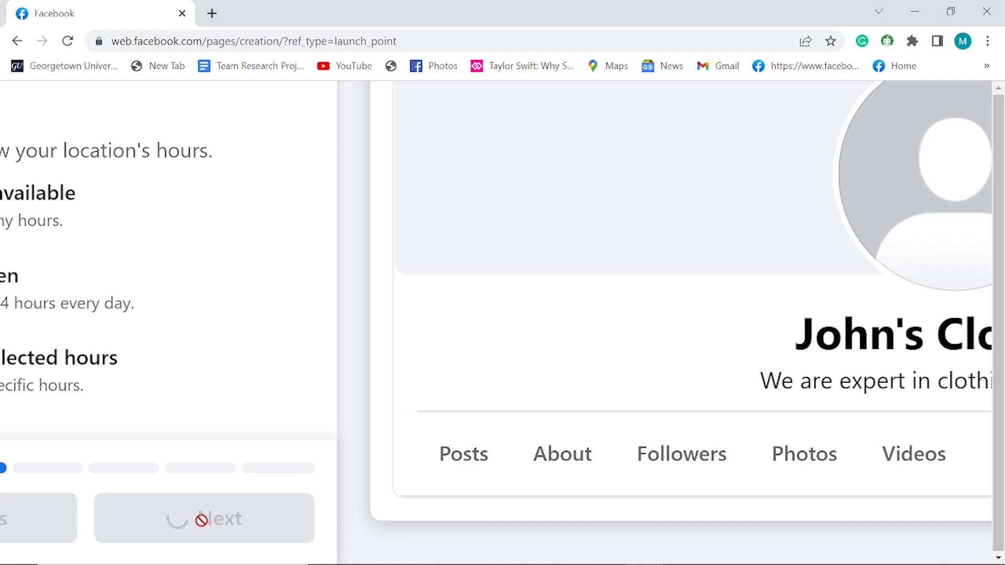
{"action": "scroll", "coordinate": [201, 521], "scroll_direction": "down", "scroll_amount": 3}
{"action": "scroll", "coordinate": [201, 520], "scroll_direction": "down", "scroll_amount": 2}
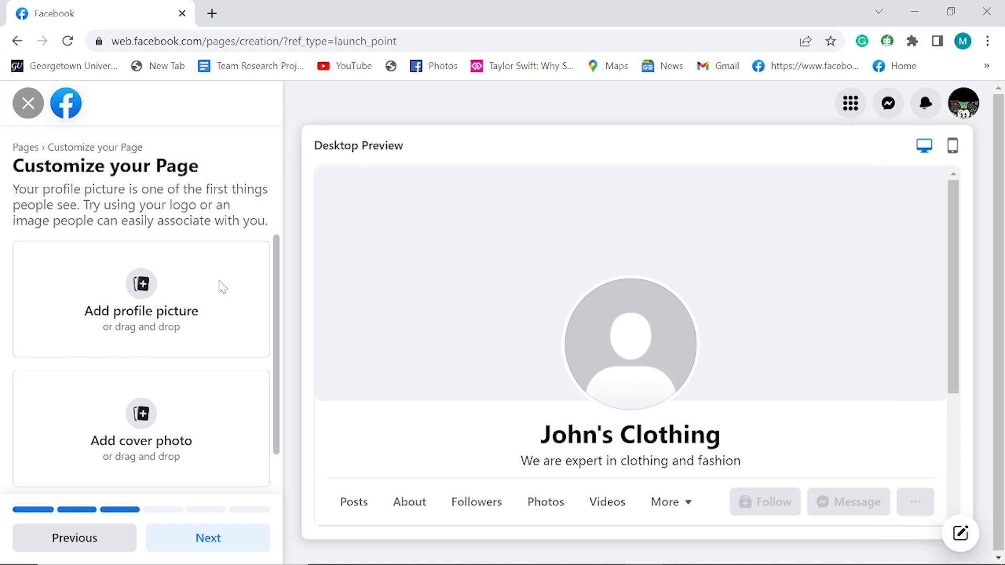
{"action": "left_click", "coordinate": [146, 292]}
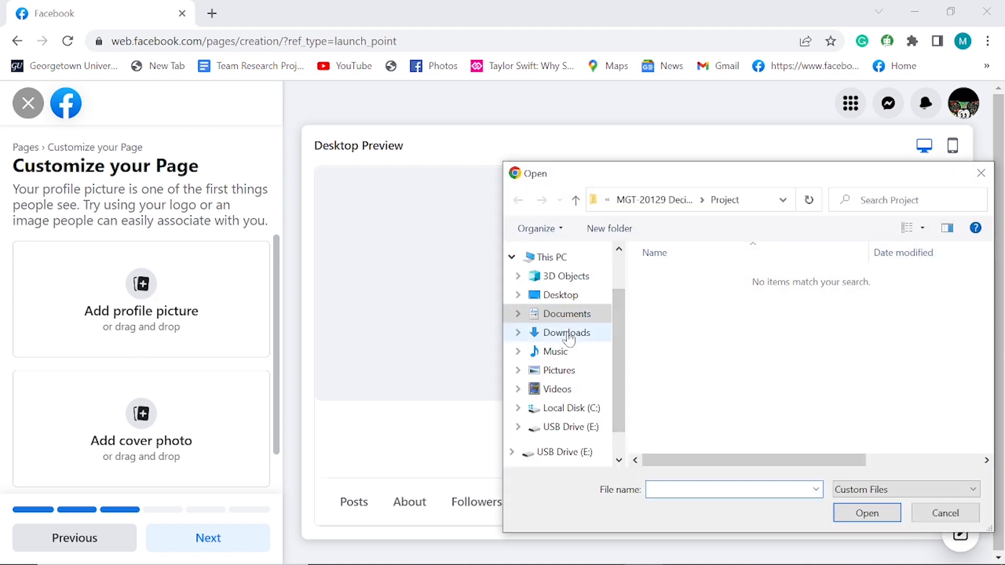
{"action": "left_click", "coordinate": [558, 373]}
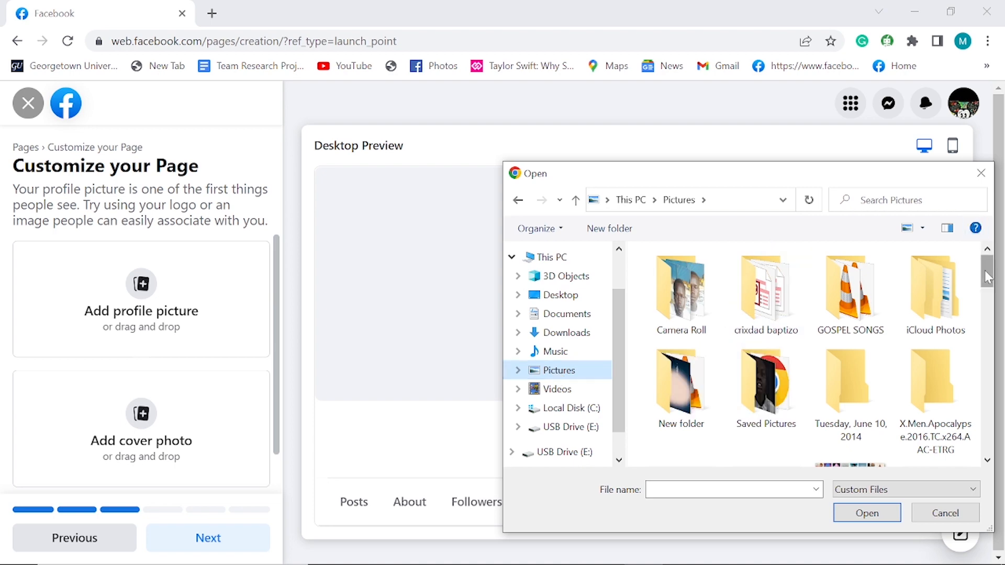
{"action": "left_click_drag", "start_coordinate": [987, 277], "coordinate": [993, 308]}
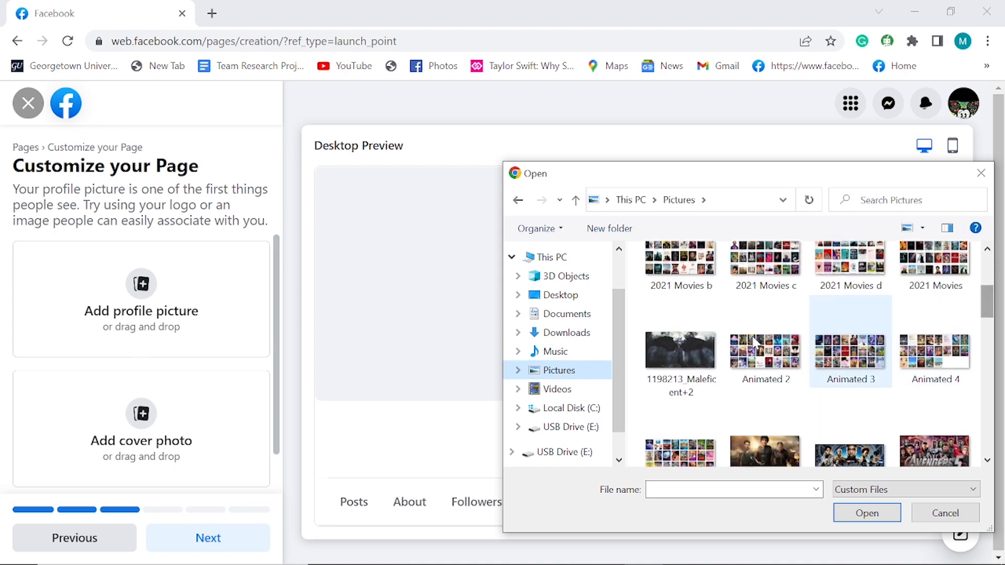
{"action": "left_click", "coordinate": [695, 347]}
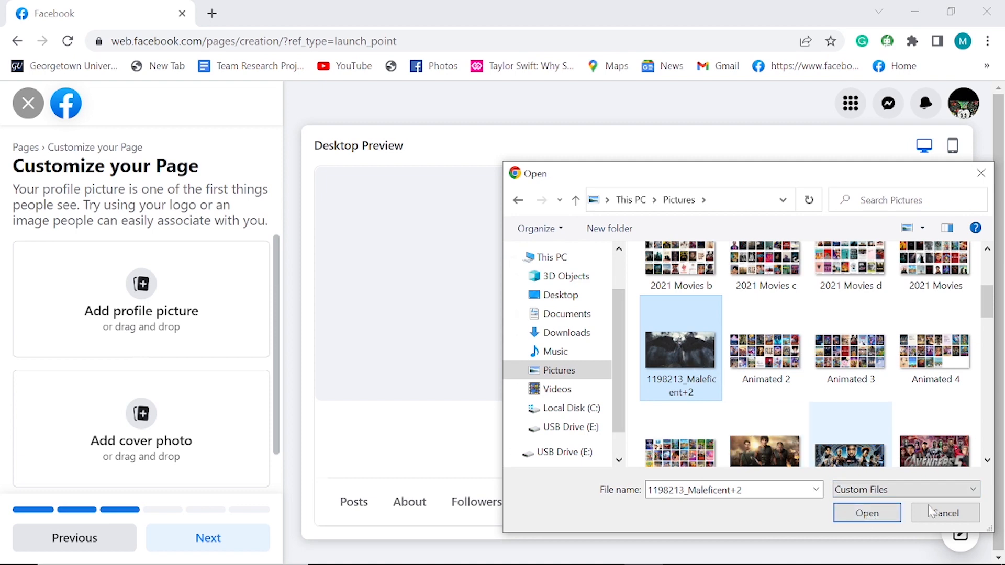
{"action": "left_click", "coordinate": [866, 516]}
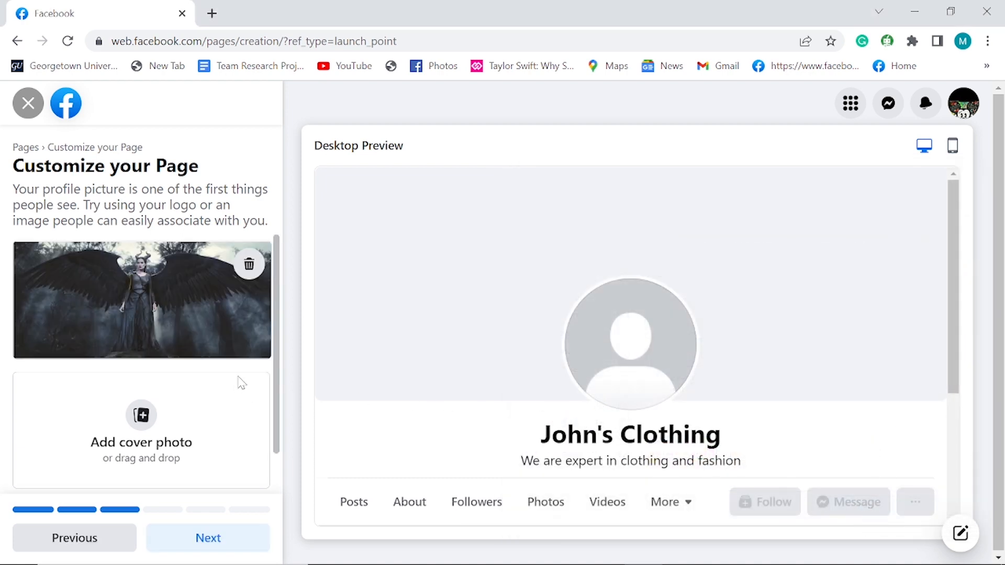
- Add 1198213_Maleficent+2 from the Pictures folder as the Page's cover photo and continue the setup
{"action": "left_click", "coordinate": [142, 417]}
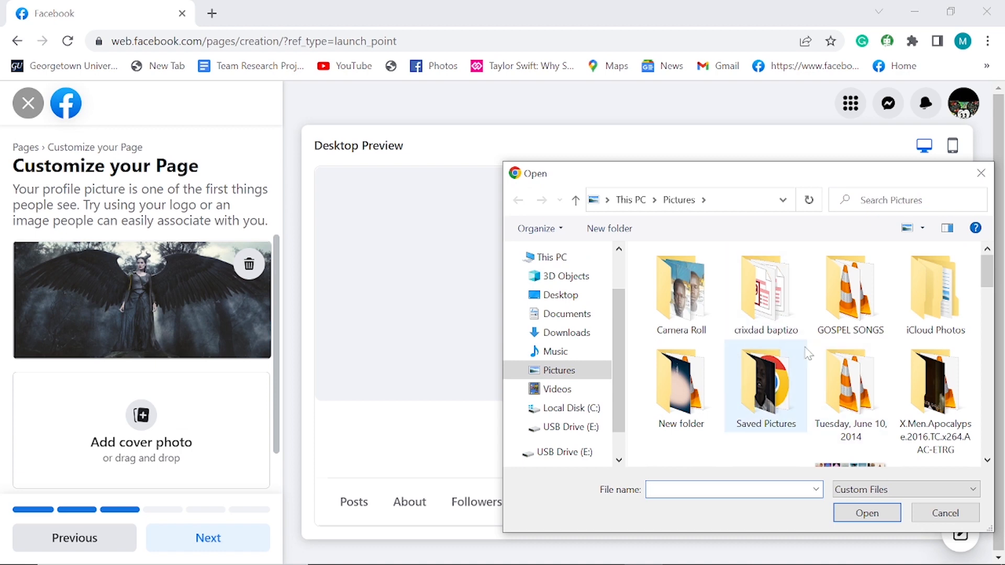
{"action": "scroll", "coordinate": [808, 354], "scroll_direction": "down", "scroll_amount": 5}
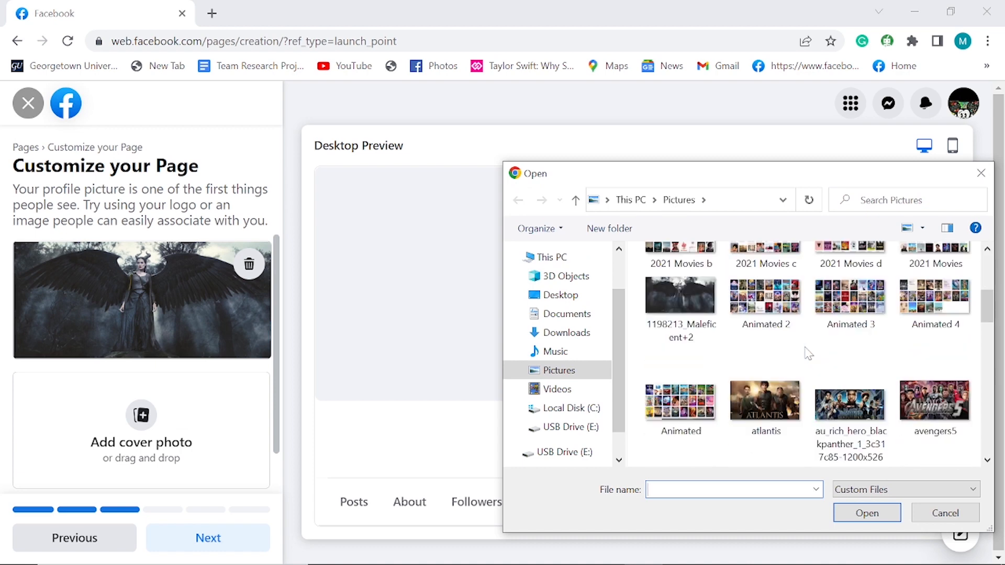
{"action": "left_click", "coordinate": [700, 288]}
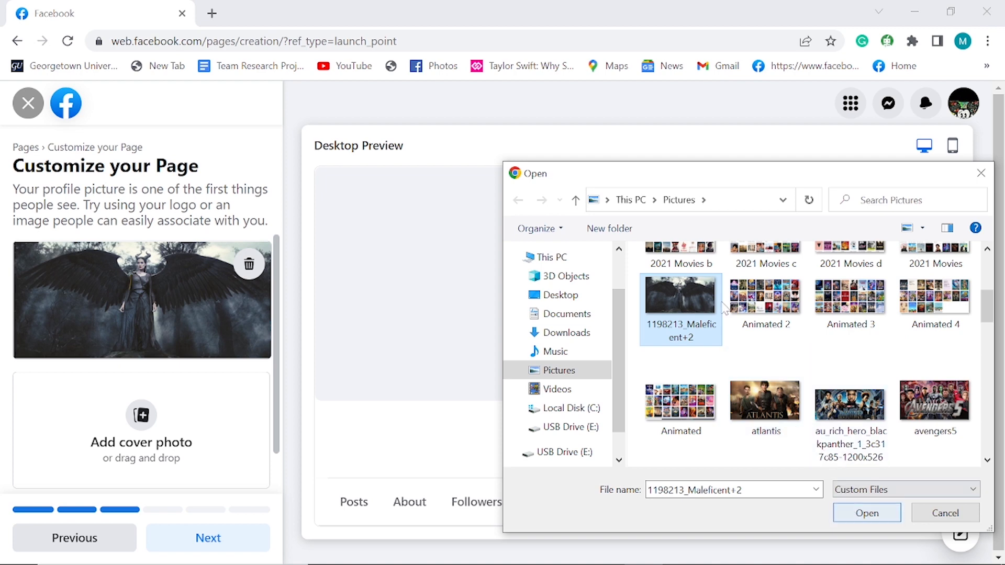
{"action": "left_click", "coordinate": [852, 515]}
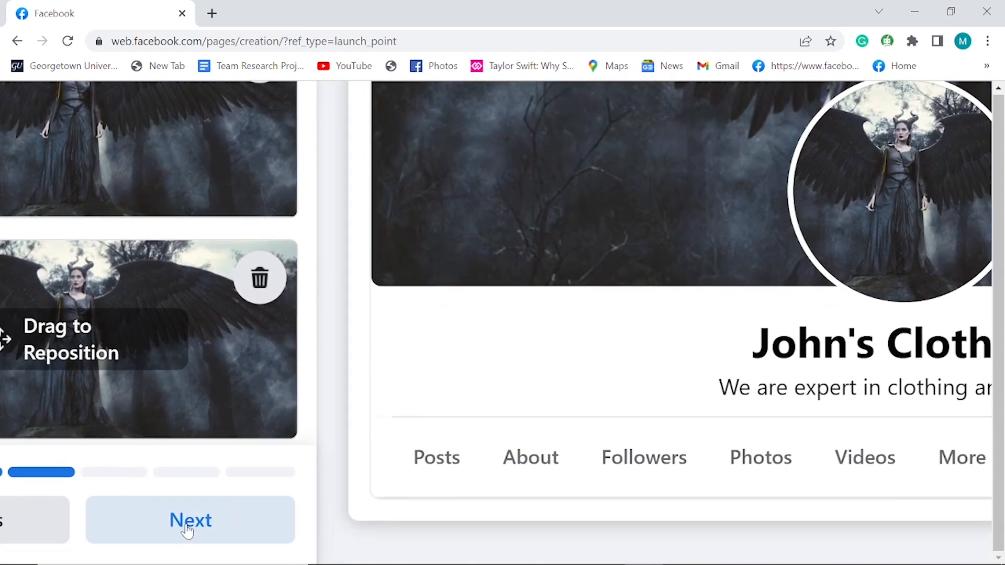
{"action": "left_click", "coordinate": [181, 535]}
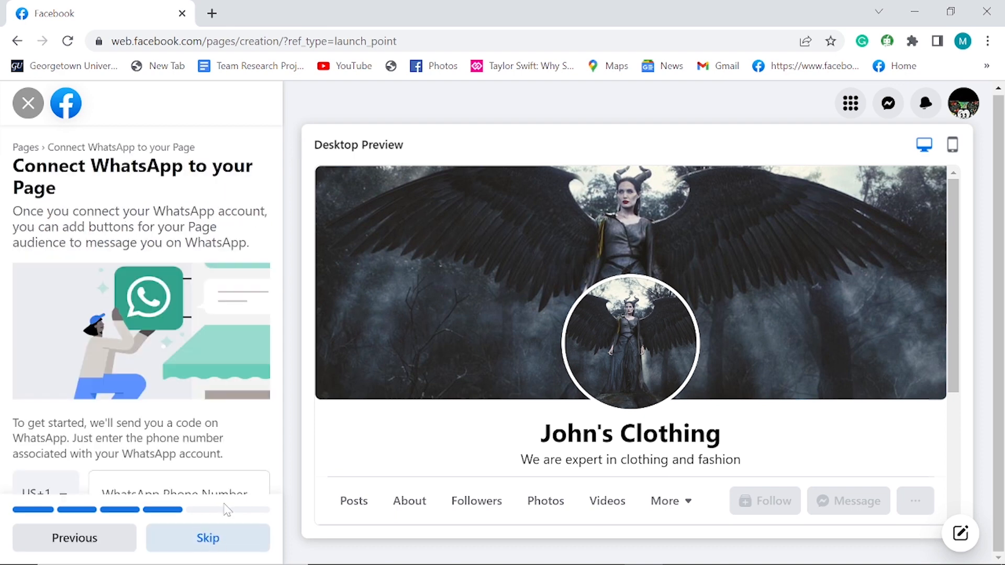
- Skip the WhatsApp connection and friend invitations, and finish the setup with Page notifications left on
{"action": "scroll", "coordinate": [142, 367], "scroll_direction": "down", "scroll_amount": 1}
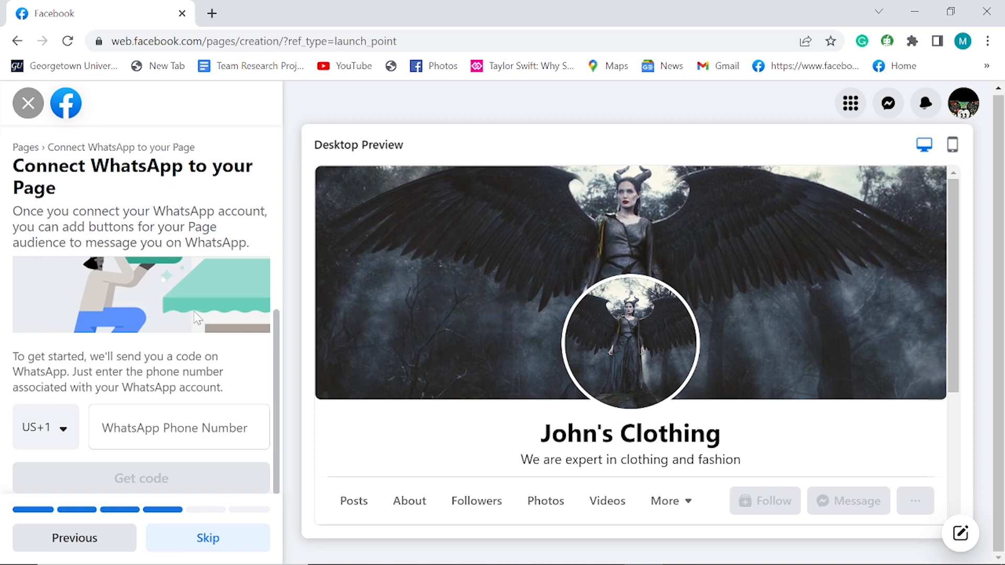
{"action": "scroll", "coordinate": [197, 317], "scroll_direction": "up", "scroll_amount": 1}
{"action": "scroll", "coordinate": [196, 316], "scroll_direction": "down", "scroll_amount": 1}
{"action": "left_click", "coordinate": [208, 539]}
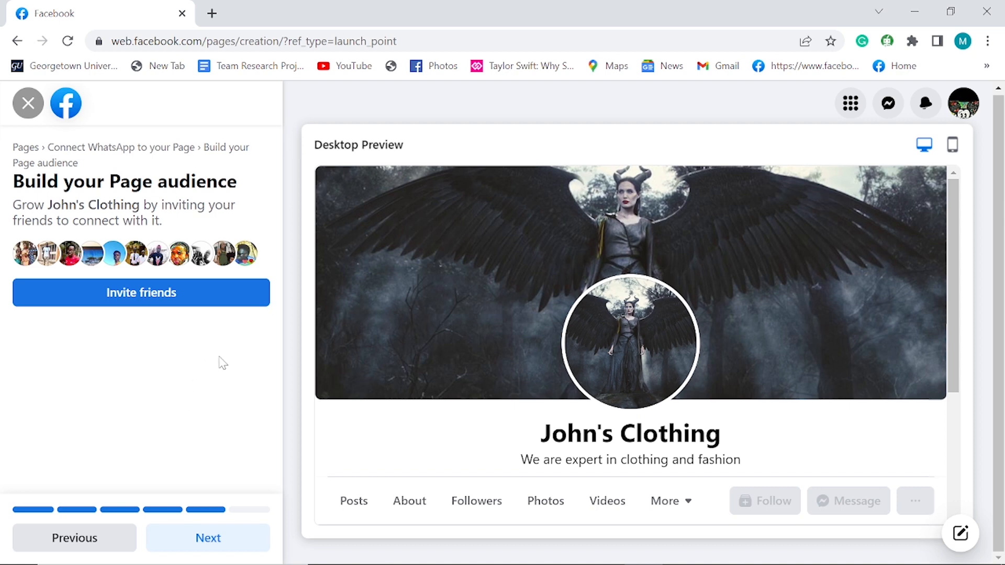
{"action": "left_click", "coordinate": [210, 543]}
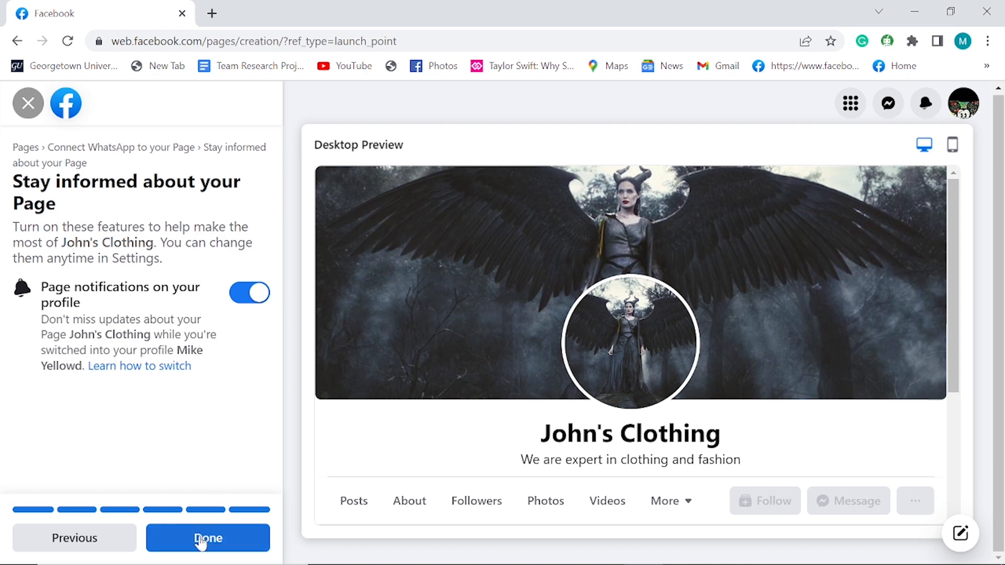
{"action": "left_click", "coordinate": [225, 539]}
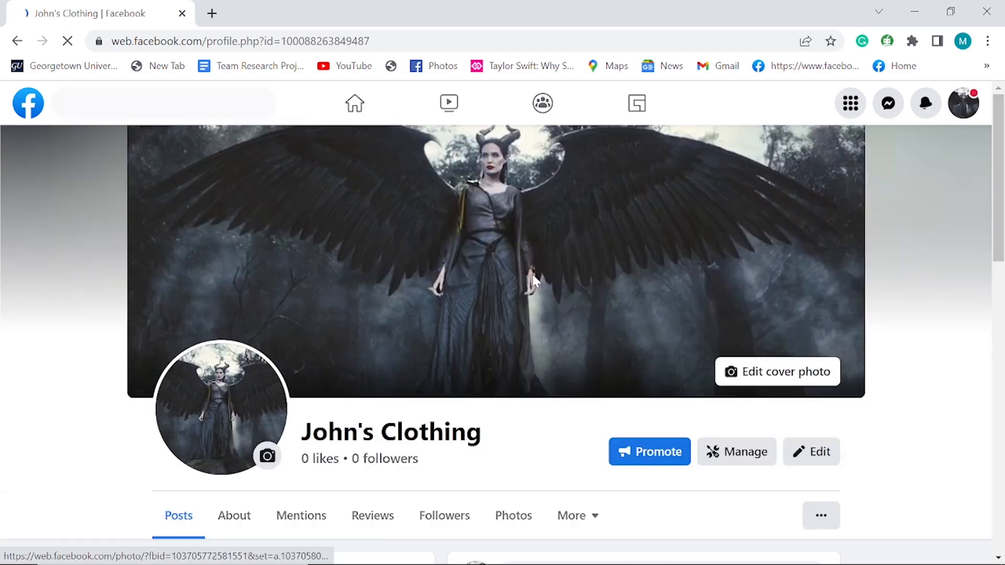
- Dismiss the notice about switching to John's Clothing and decline the welcome tour of the new Page
{"action": "scroll", "coordinate": [602, 314], "scroll_direction": "down", "scroll_amount": 3}
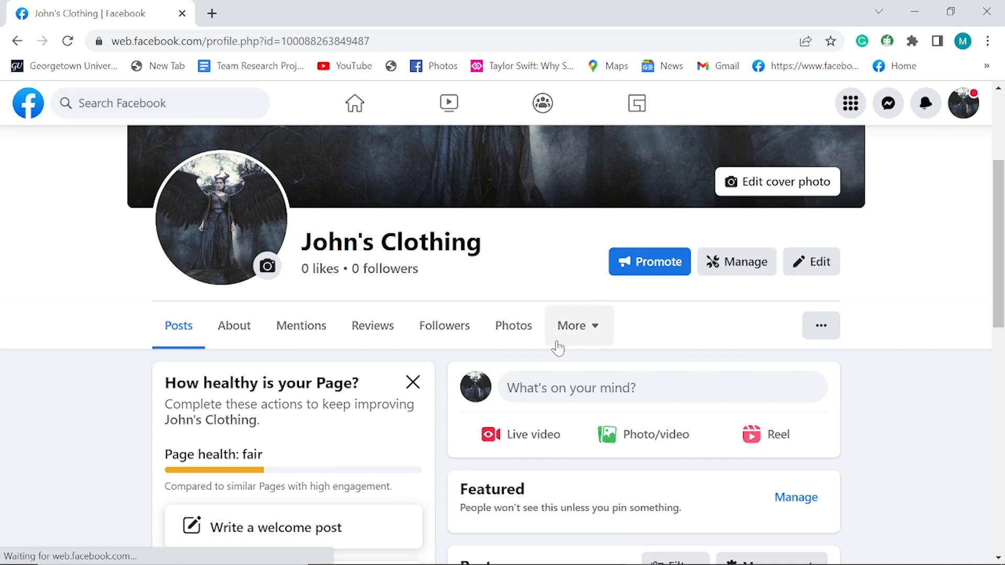
{"action": "scroll", "coordinate": [558, 348], "scroll_direction": "down", "scroll_amount": 1}
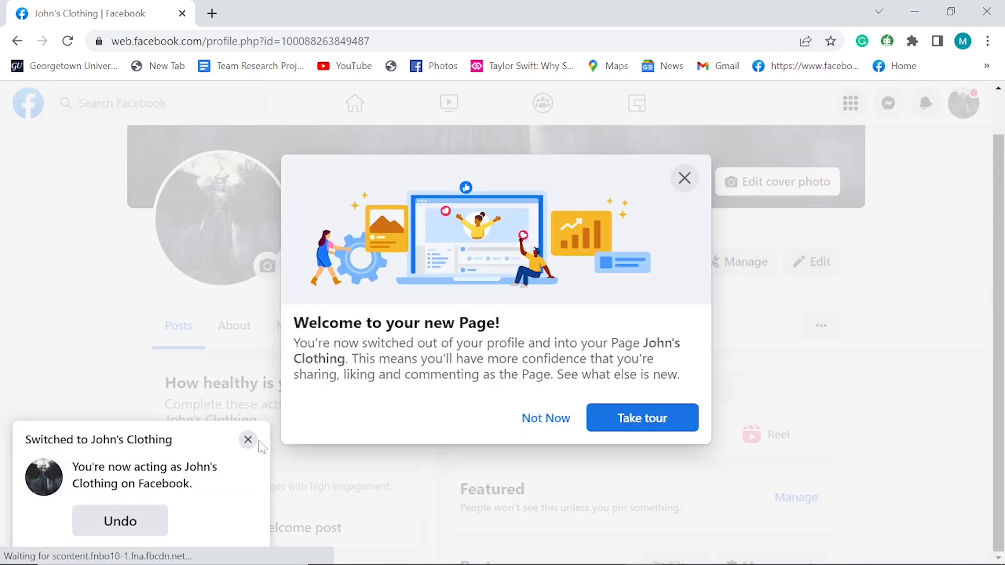
{"action": "left_click", "coordinate": [248, 441]}
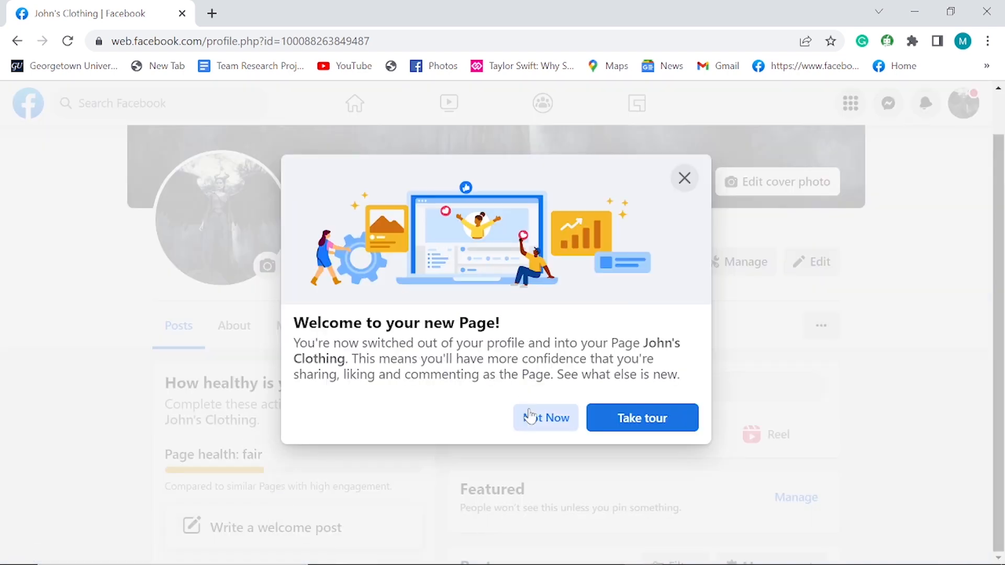
{"action": "left_click", "coordinate": [530, 417]}
- Look over the new Page, including its health suggestions, bio and details, photos and posts
{"action": "scroll", "coordinate": [485, 395], "scroll_direction": "down", "scroll_amount": 4}
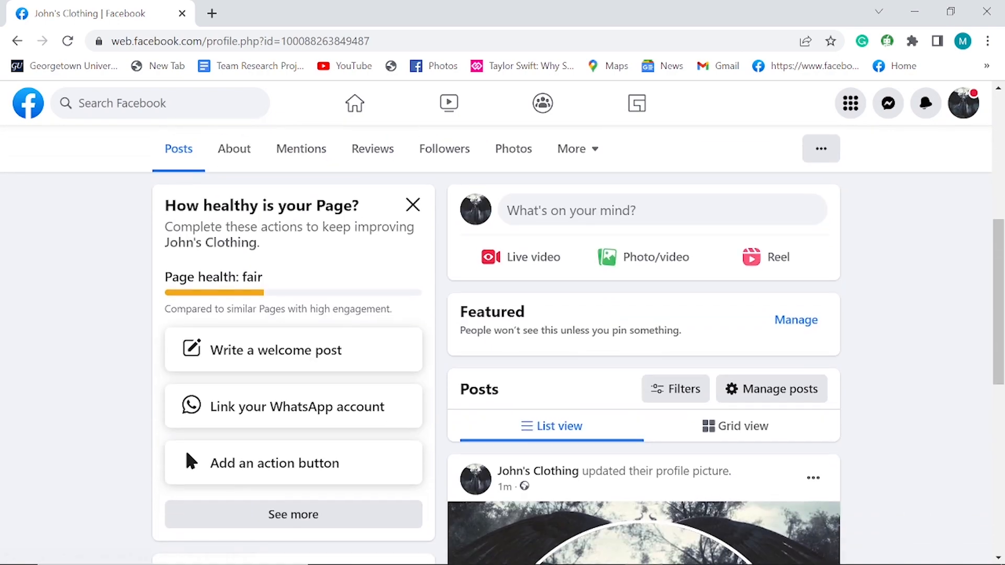
{"action": "scroll", "coordinate": [486, 394], "scroll_direction": "up", "scroll_amount": 4}
{"action": "scroll", "coordinate": [485, 394], "scroll_direction": "down", "scroll_amount": 5}
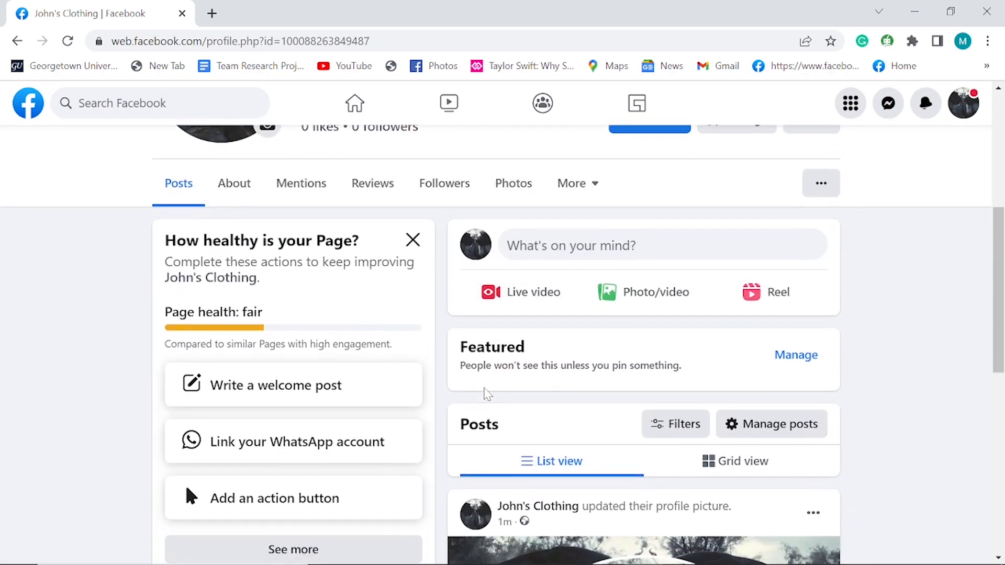
{"action": "scroll", "coordinate": [485, 394], "scroll_direction": "down", "scroll_amount": 6}
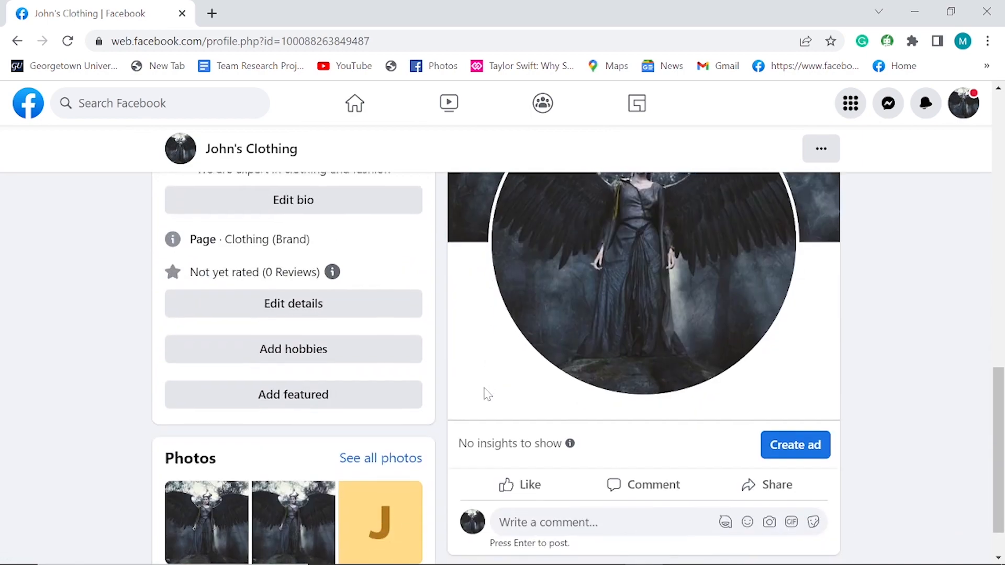
{"action": "scroll", "coordinate": [485, 393], "scroll_direction": "up", "scroll_amount": 11}
{"action": "scroll", "coordinate": [485, 393], "scroll_direction": "down", "scroll_amount": 3}
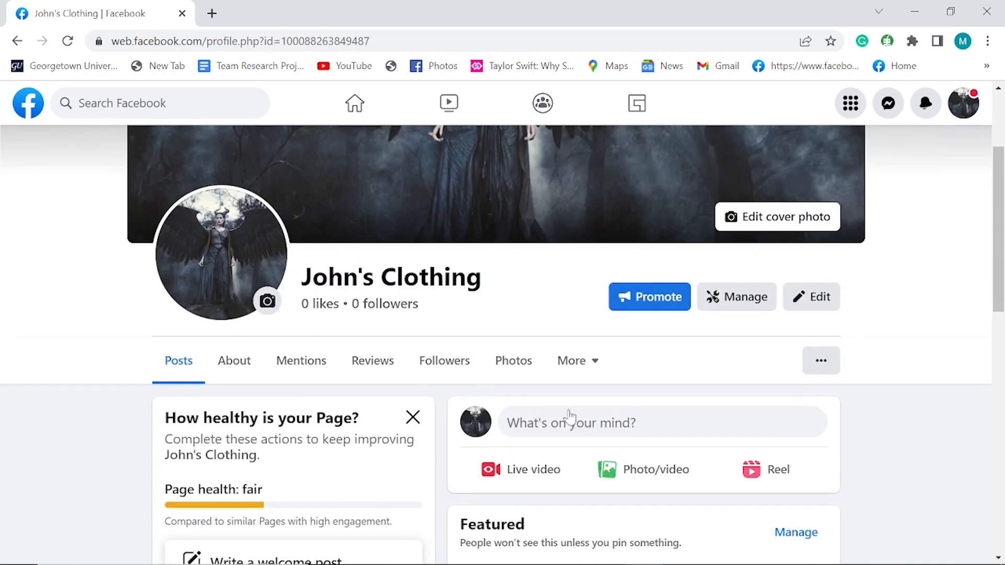
- Accept Public as the default post audience, and draft a post reading "sdndfjfjdfj" without publishing it
{"action": "left_click", "coordinate": [567, 432]}
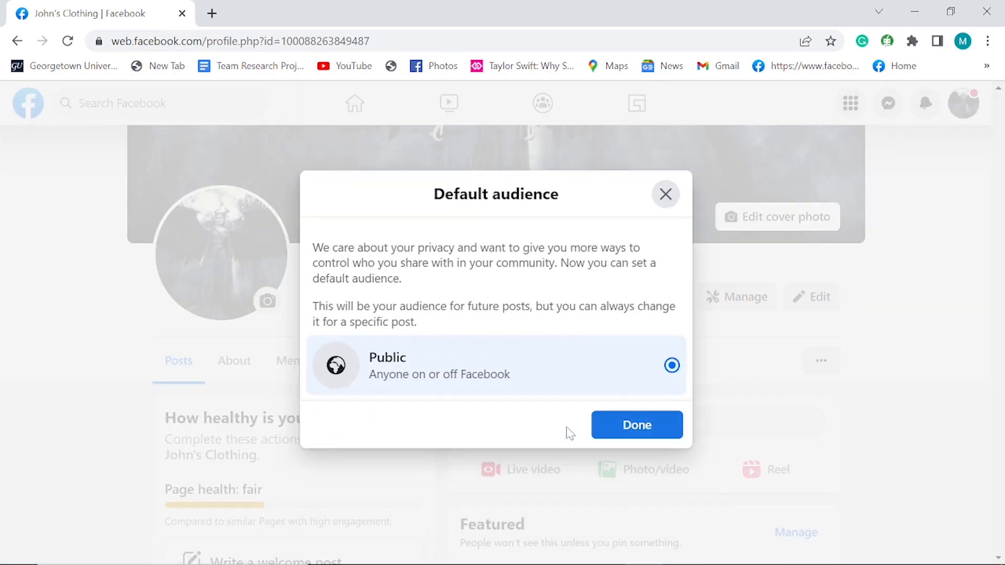
{"action": "left_click", "coordinate": [626, 433]}
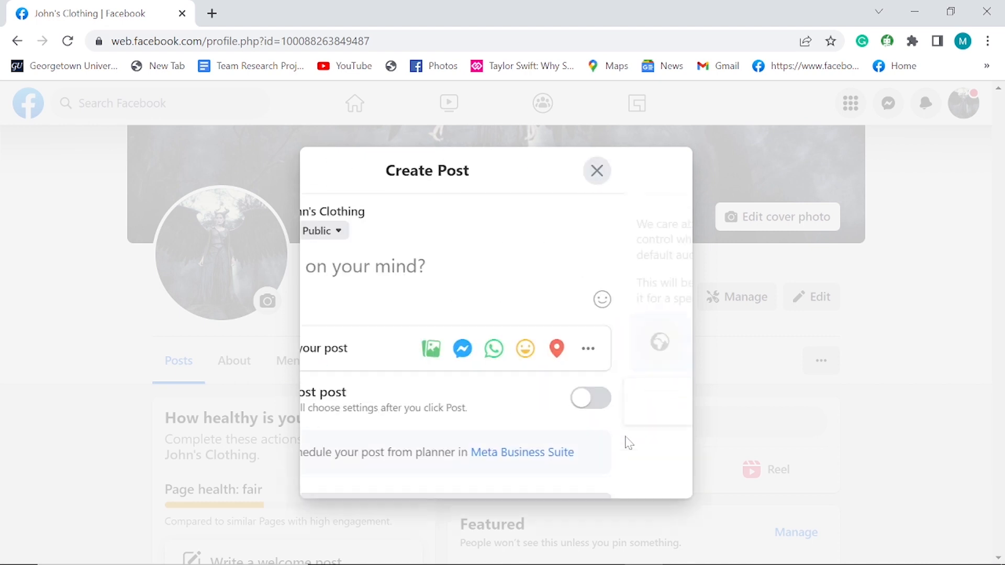
{"action": "type", "text": "sdndfjfjdfj"}
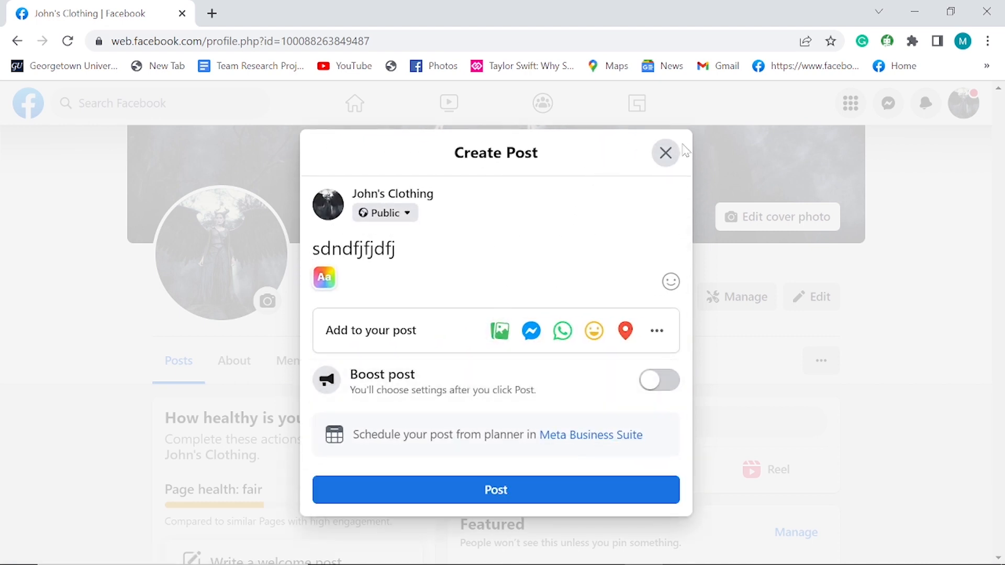
{"action": "left_click", "coordinate": [665, 152]}
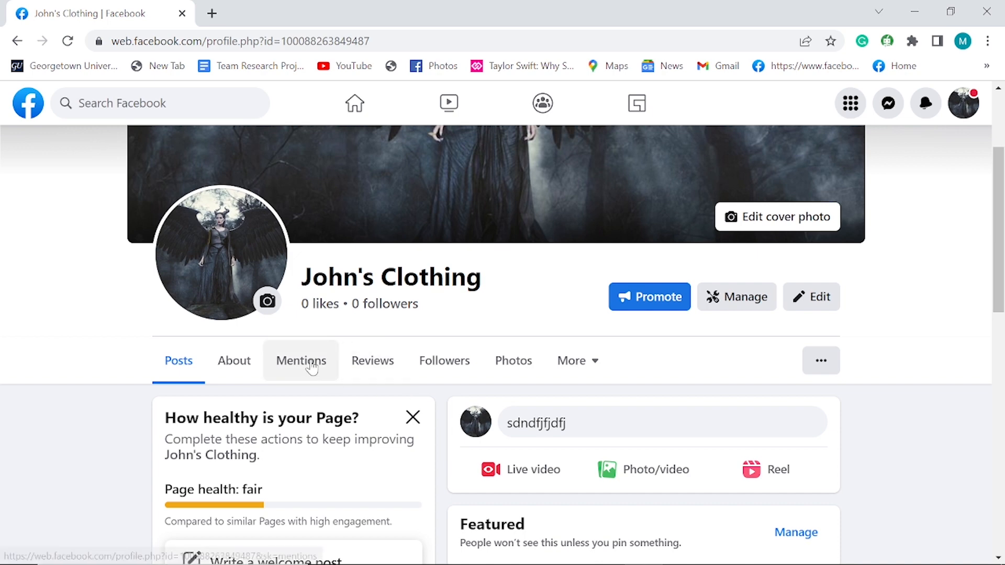
- Examine the Page's additional sections and its list of further options, such as story, action button, settings and invitations
{"action": "left_click", "coordinate": [578, 363]}
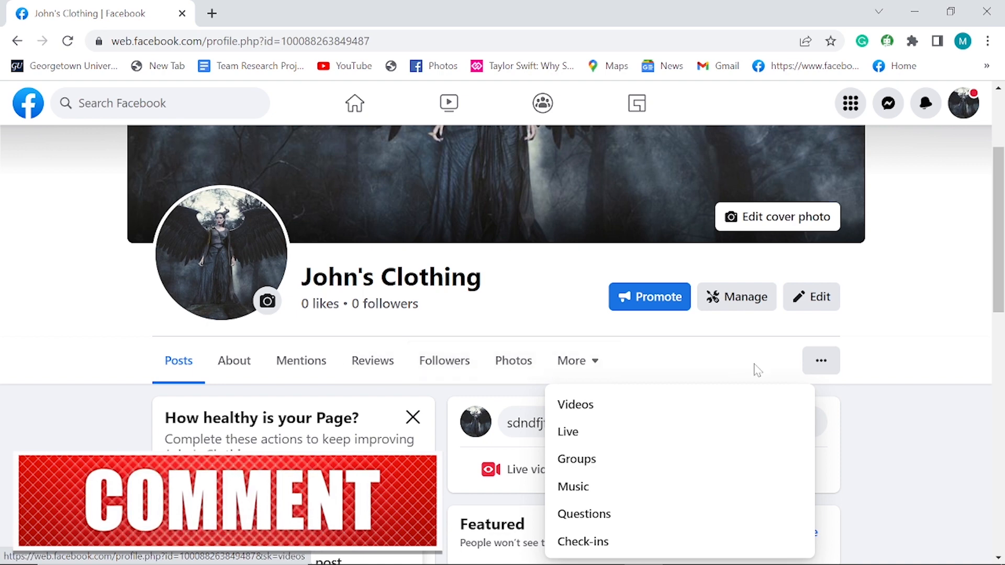
{"action": "left_click", "coordinate": [810, 369]}
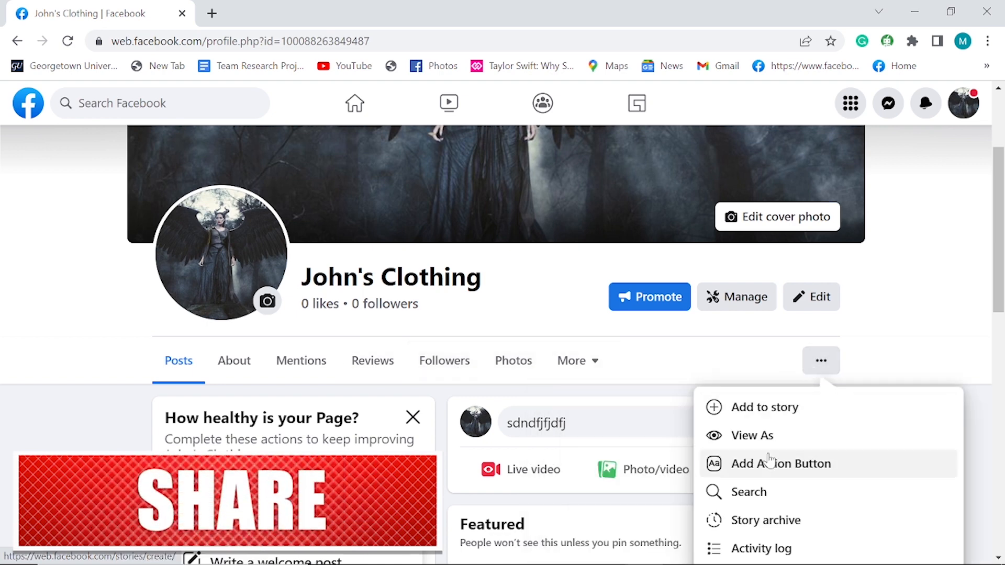
{"action": "scroll", "coordinate": [768, 460], "scroll_direction": "down", "scroll_amount": 1}
{"action": "scroll", "coordinate": [780, 516], "scroll_direction": "down", "scroll_amount": 1}
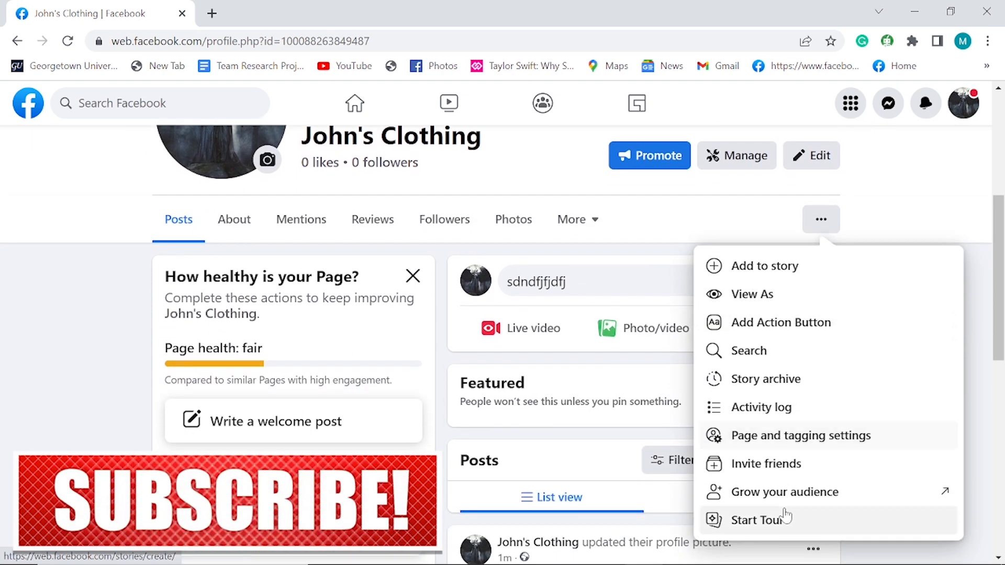
{"action": "scroll", "coordinate": [764, 474], "scroll_direction": "up", "scroll_amount": 5}
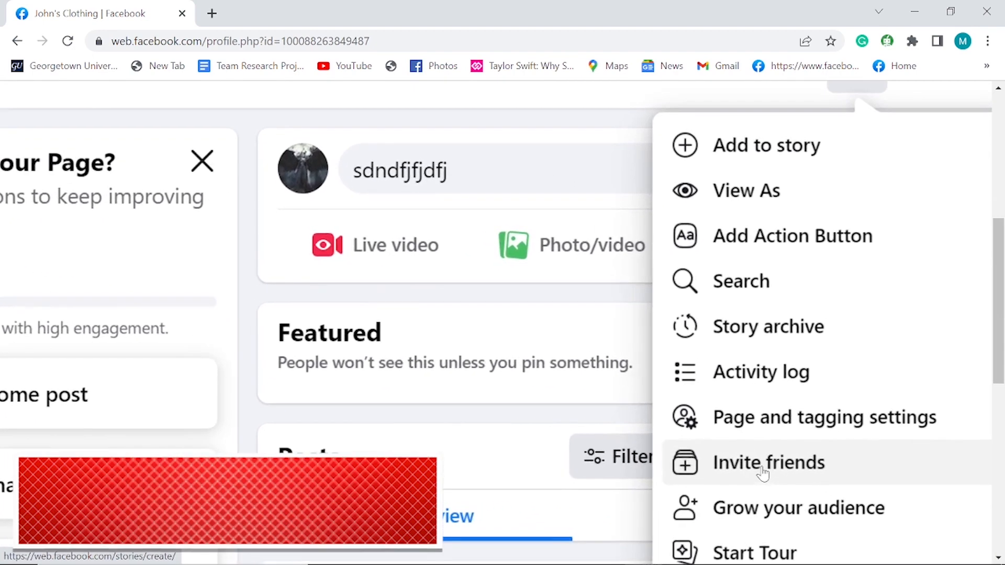